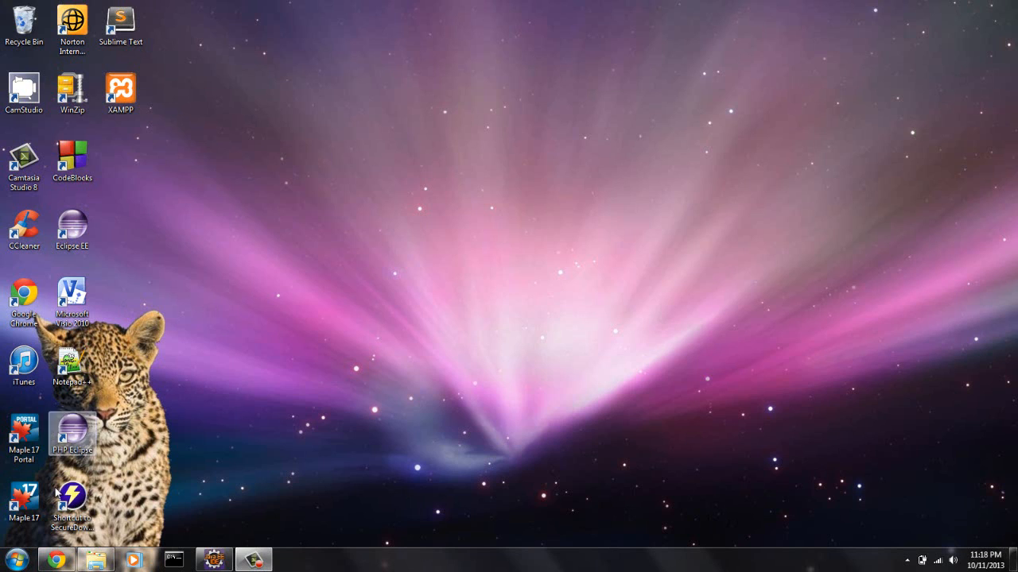
- Switch to Chrome, search Google for "eclipse java" and open the Eclipse Downloads page
left_click(52, 559)
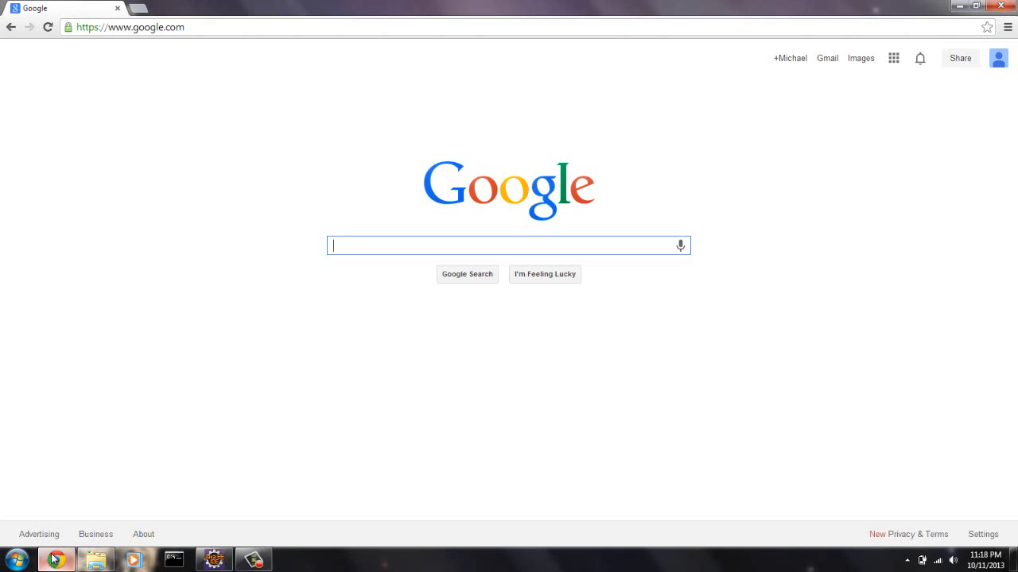
type("e")
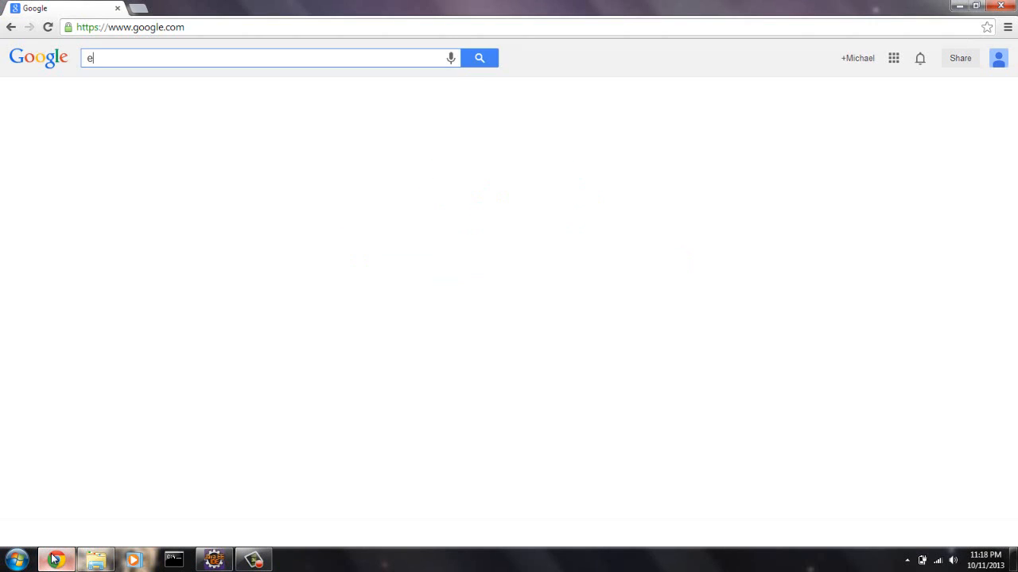
type("clipse java")
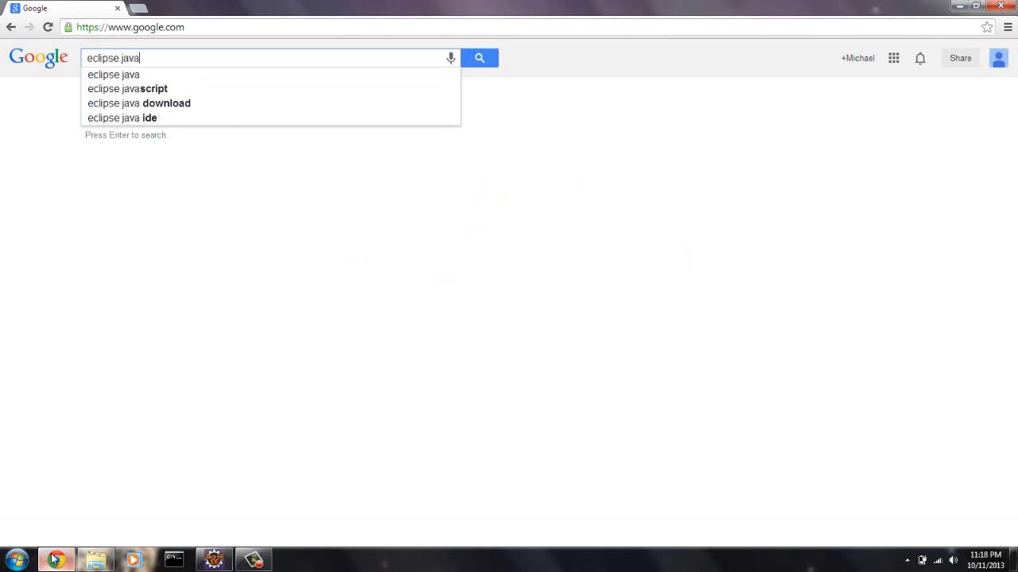
key("Return")
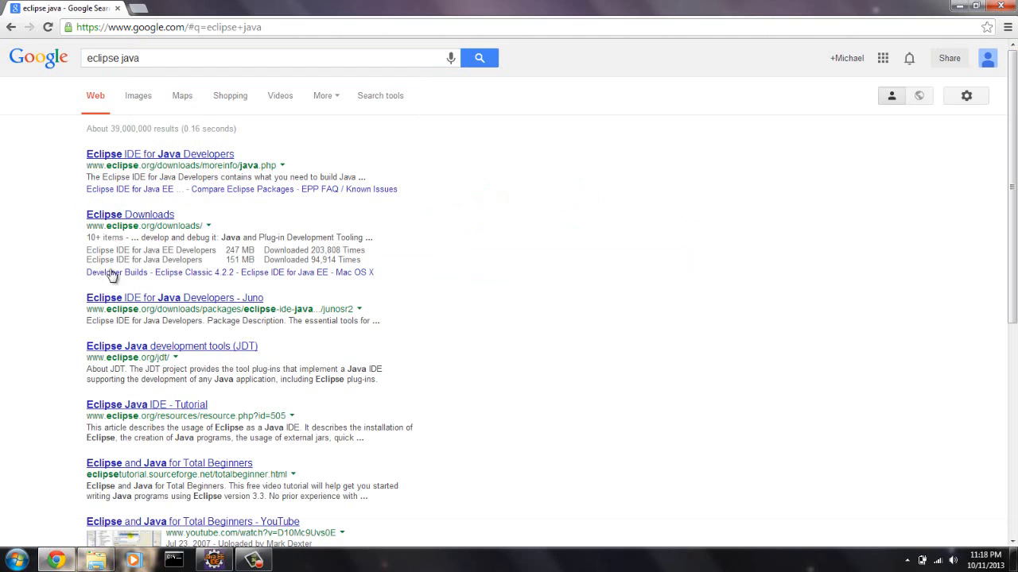
left_click(139, 218)
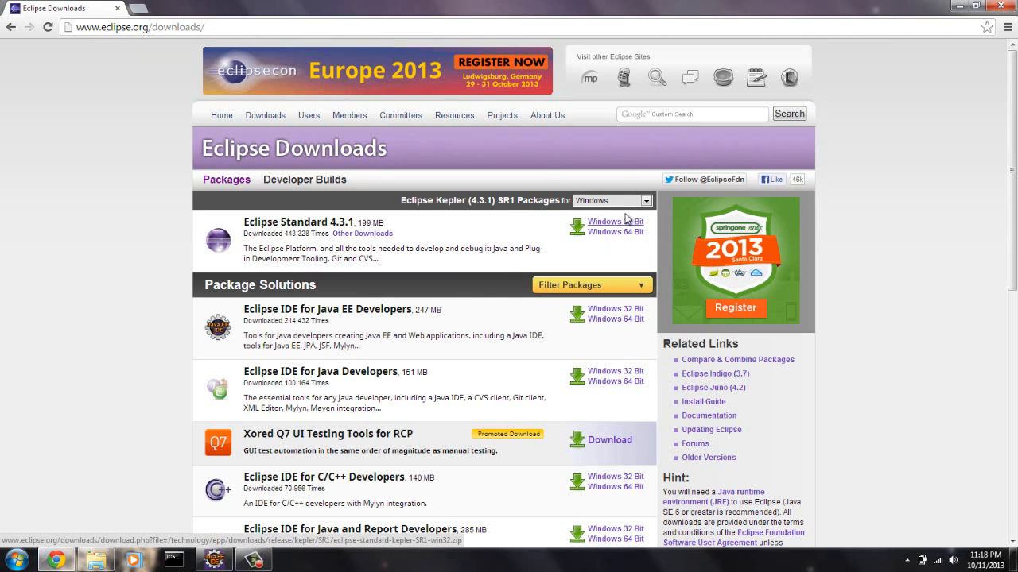
- Download Eclipse Standard 4.3.1 for Windows 64 Bit from the Columbia University mirror
left_click(646, 200)
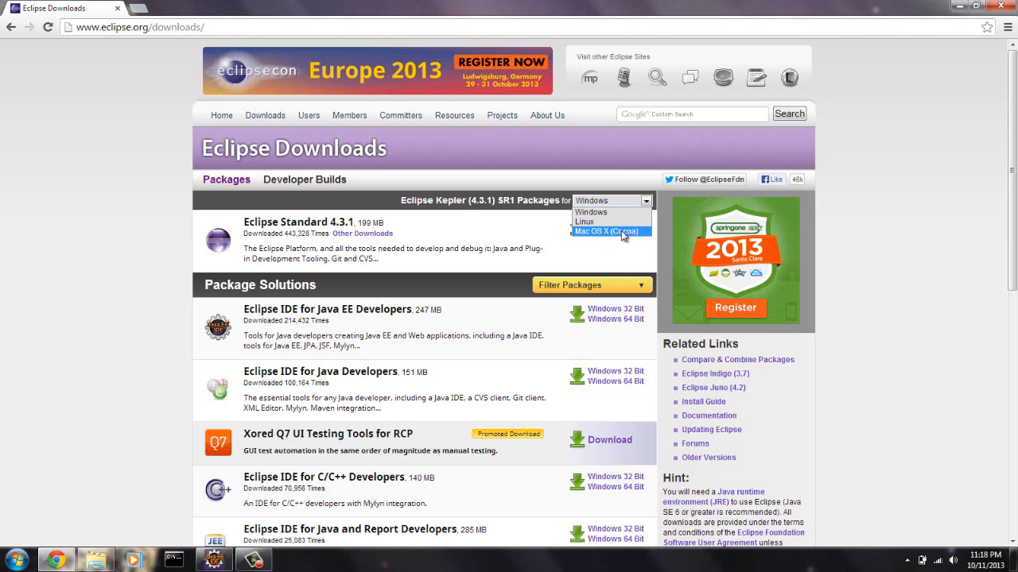
left_click(609, 213)
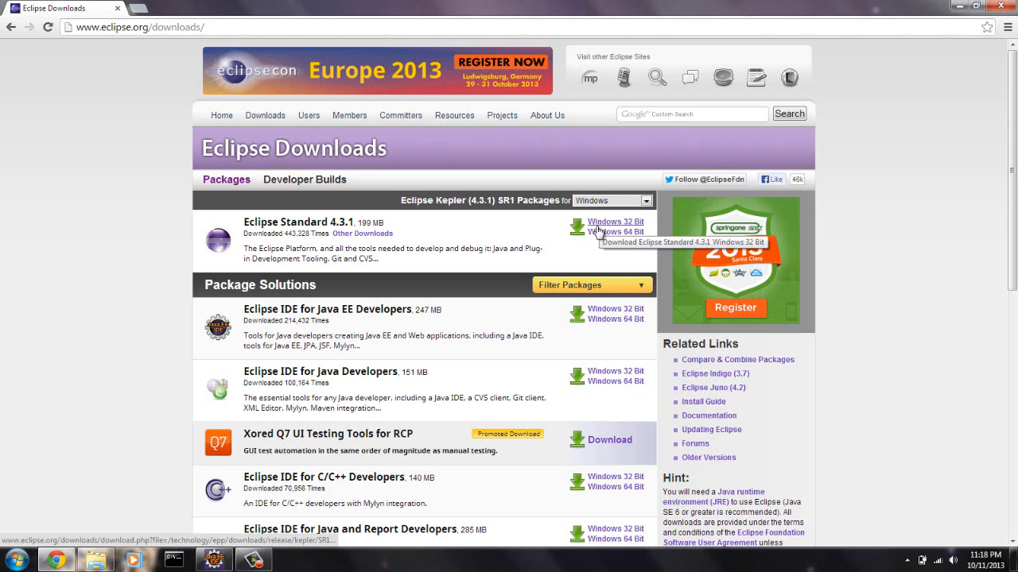
left_click(602, 233)
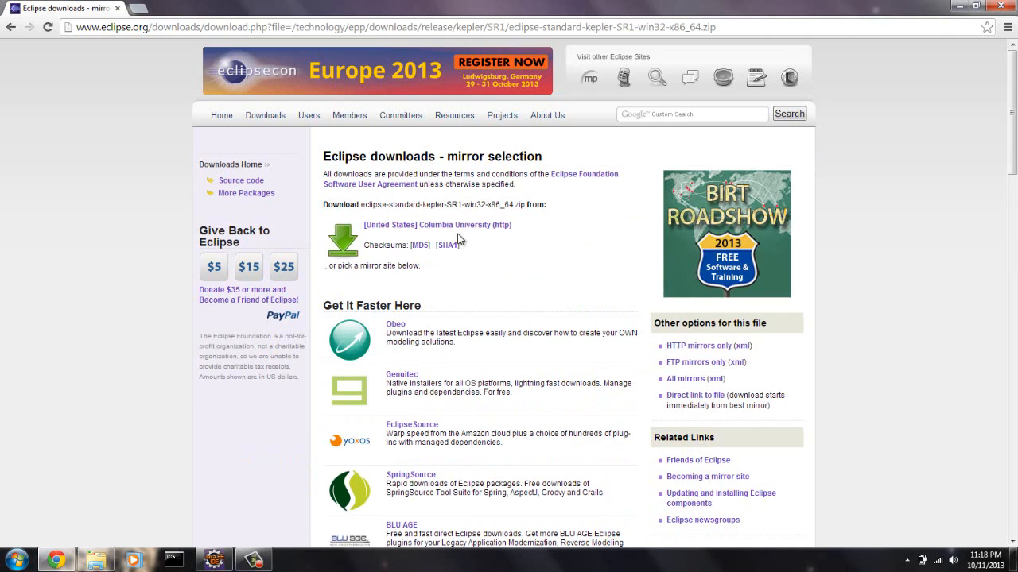
left_click(388, 229)
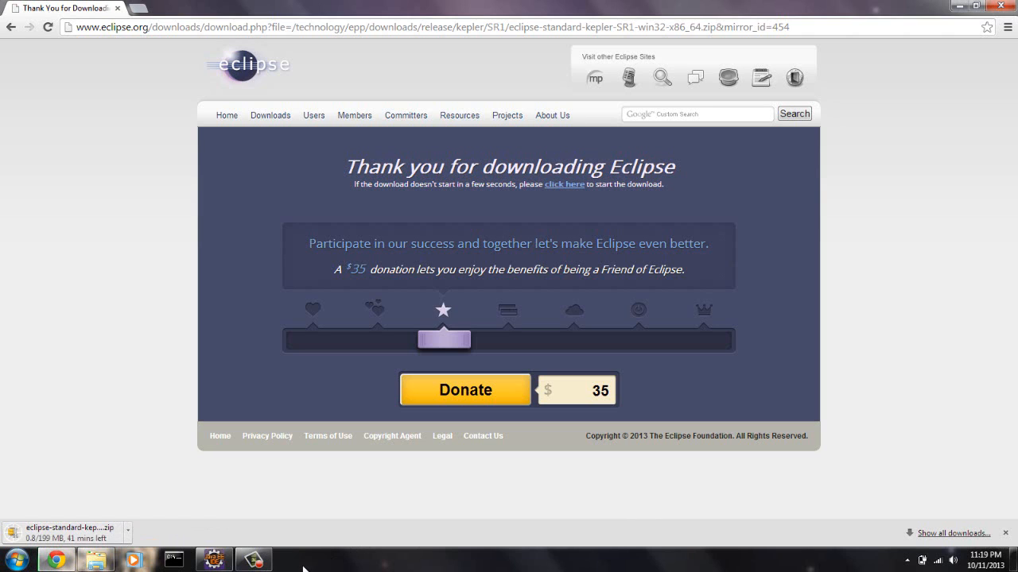
left_click(255, 561)
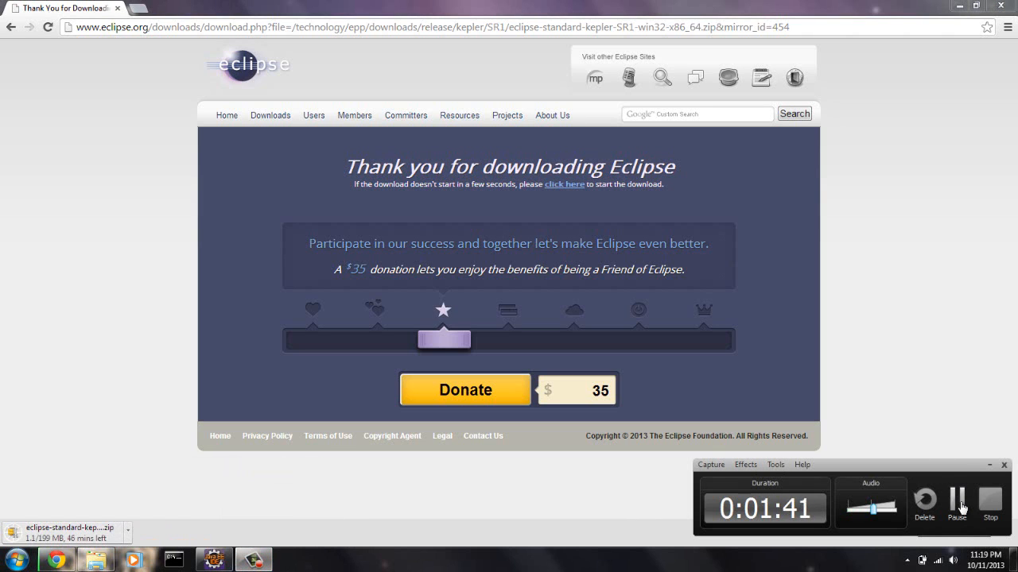
left_click(958, 501)
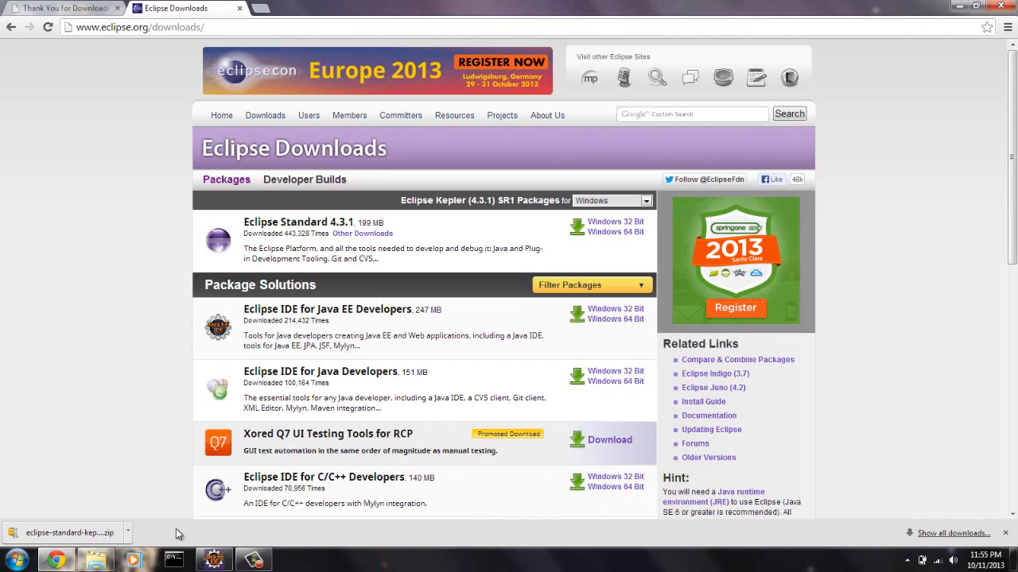
- Open the downloaded Eclipse zip in WinZip's evaluation version to view its contents, and close it again
left_click(89, 534)
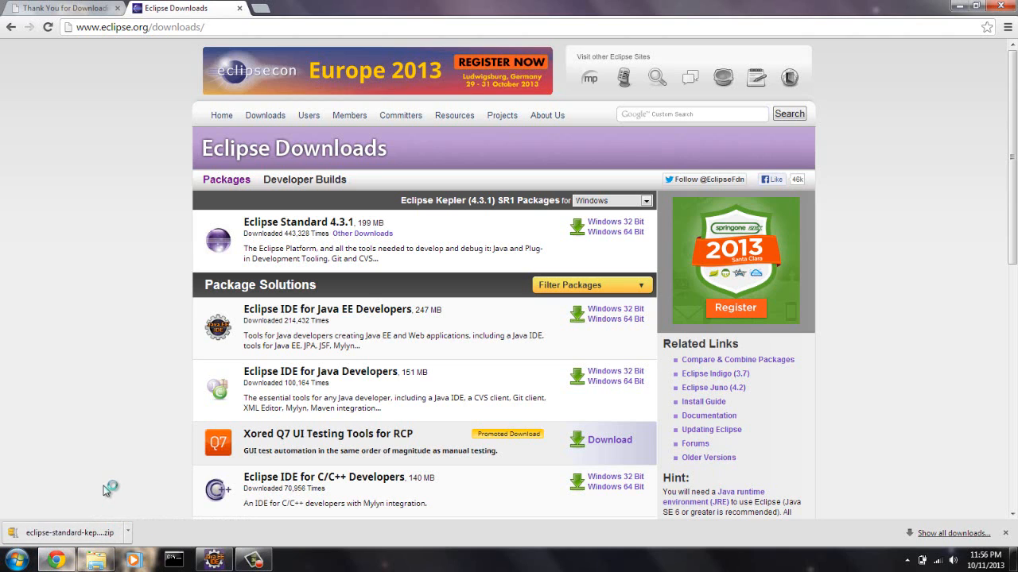
left_click(109, 535)
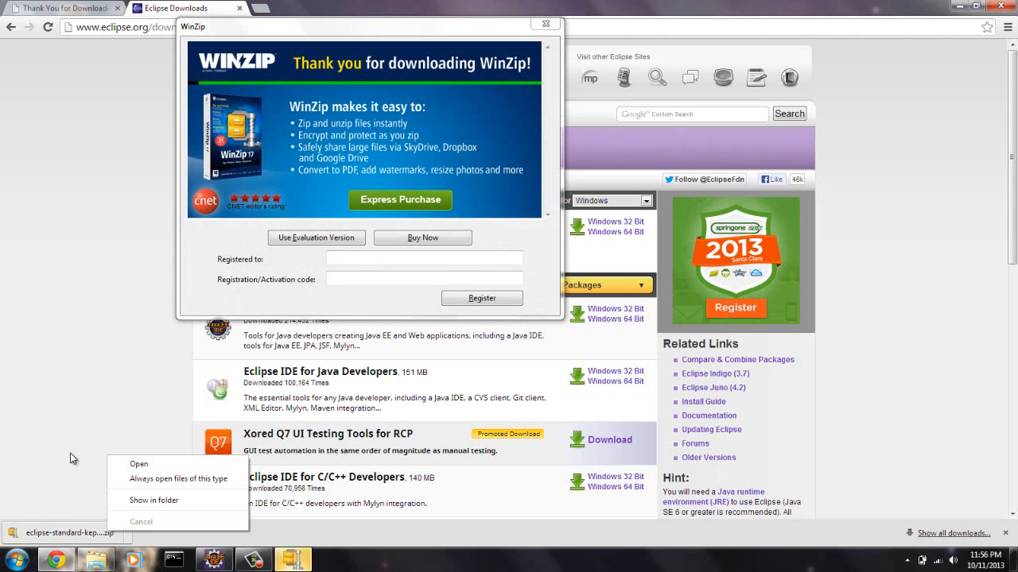
left_click(64, 410)
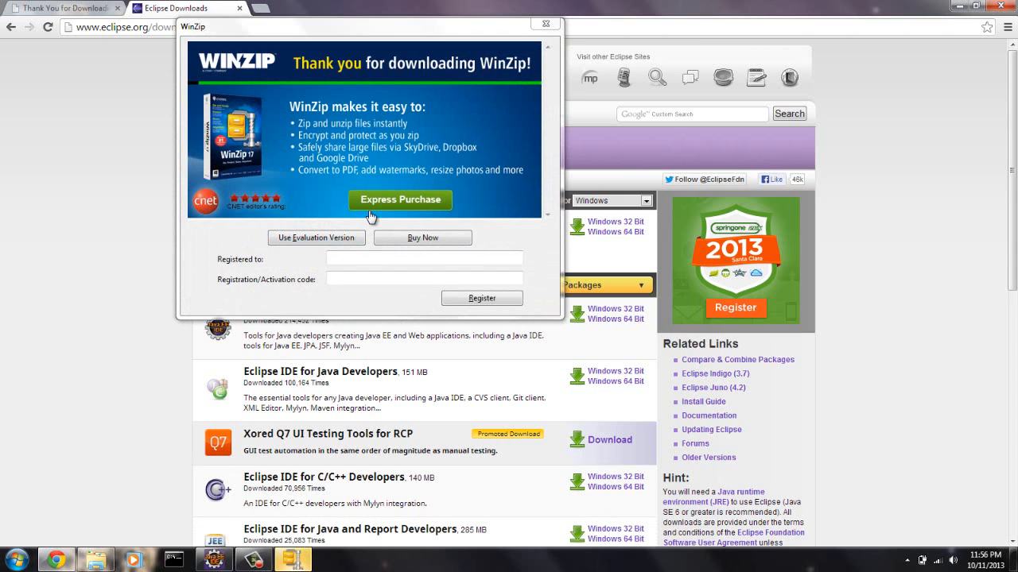
left_click(334, 238)
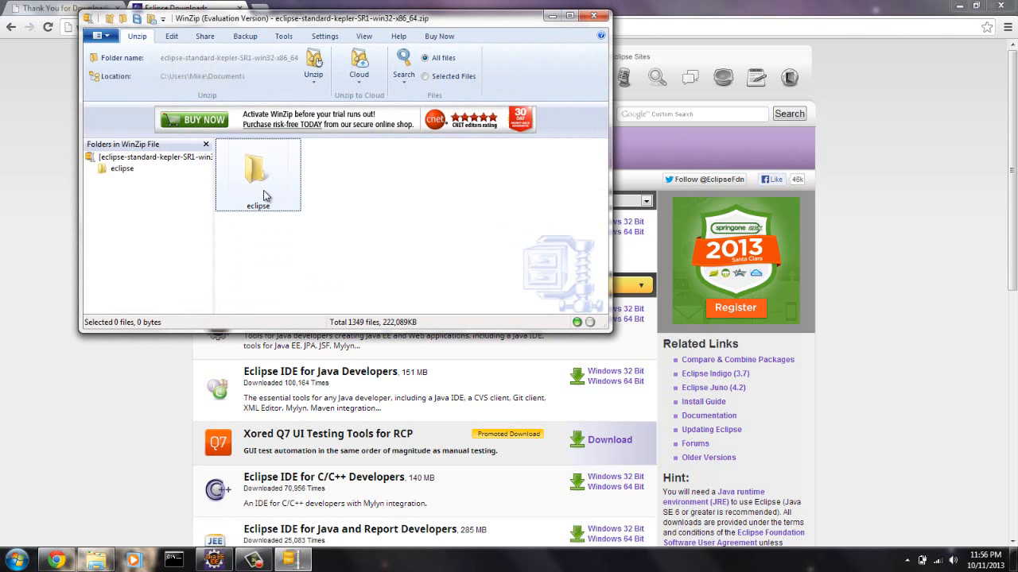
left_click(593, 15)
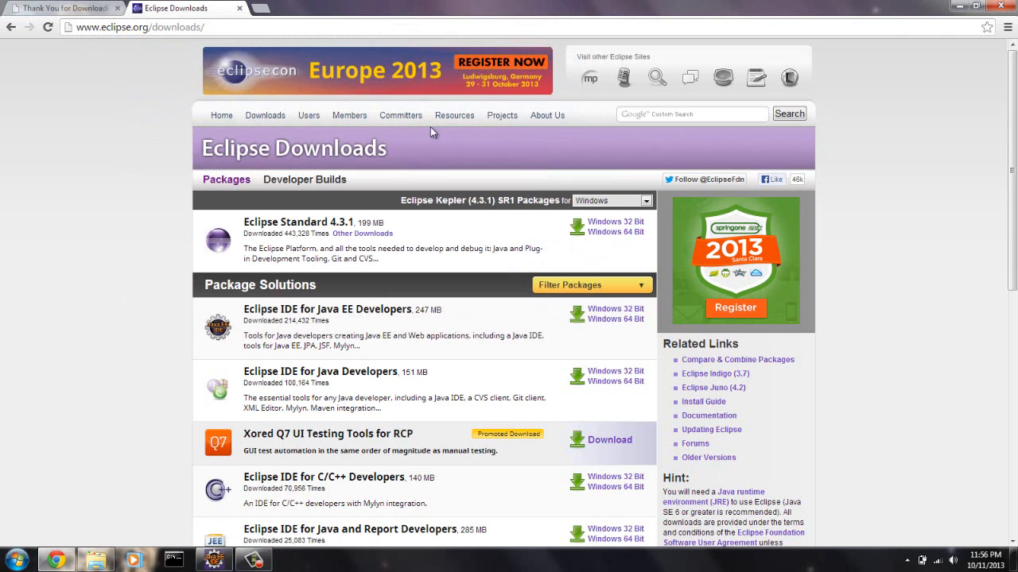
- Switch to Windows Explorer and select the eclipse-standard-kepler-SR1-win32-x86_64 zip in the Downloads folder
left_click(96, 560)
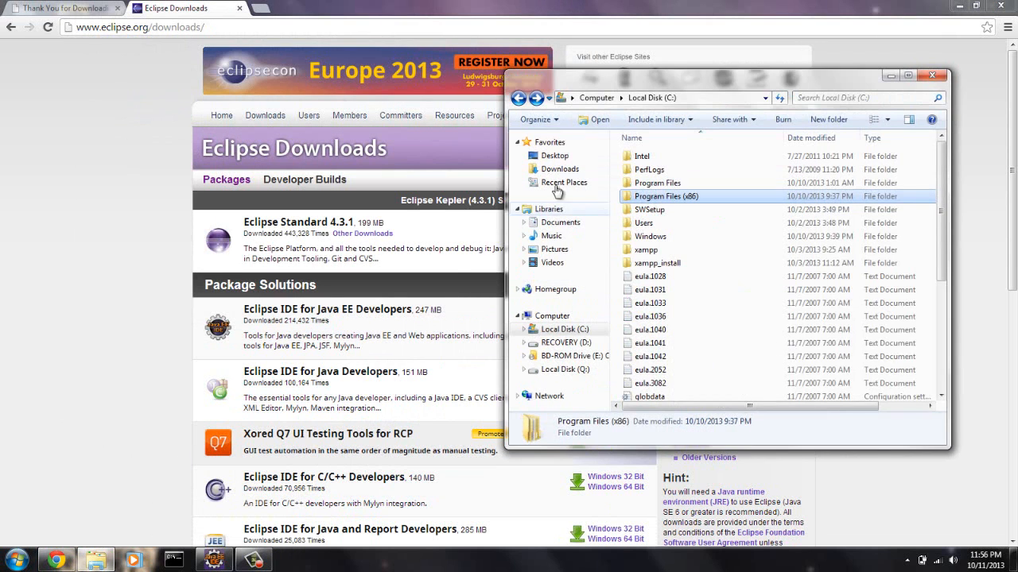
left_click(560, 171)
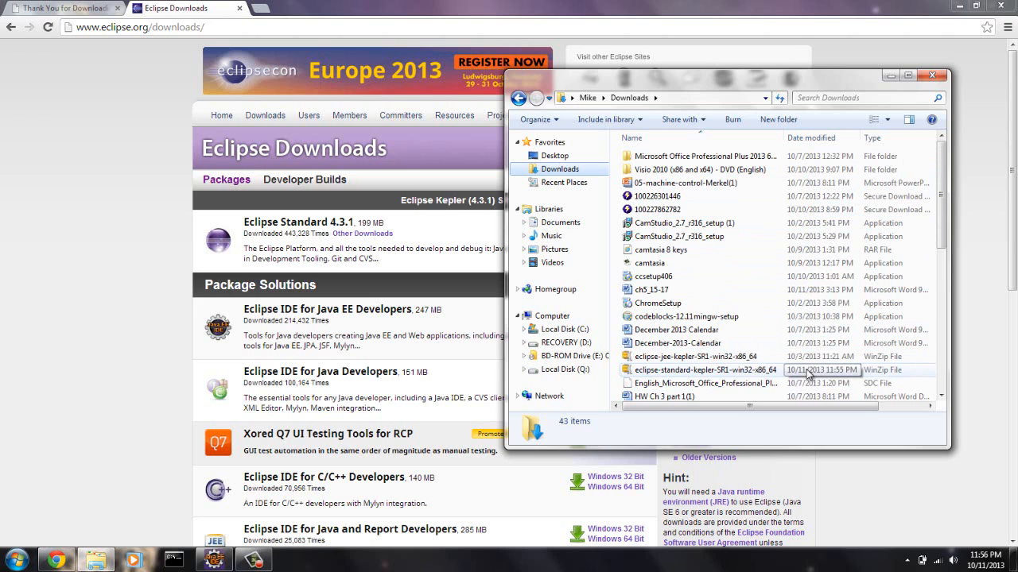
left_click(710, 372)
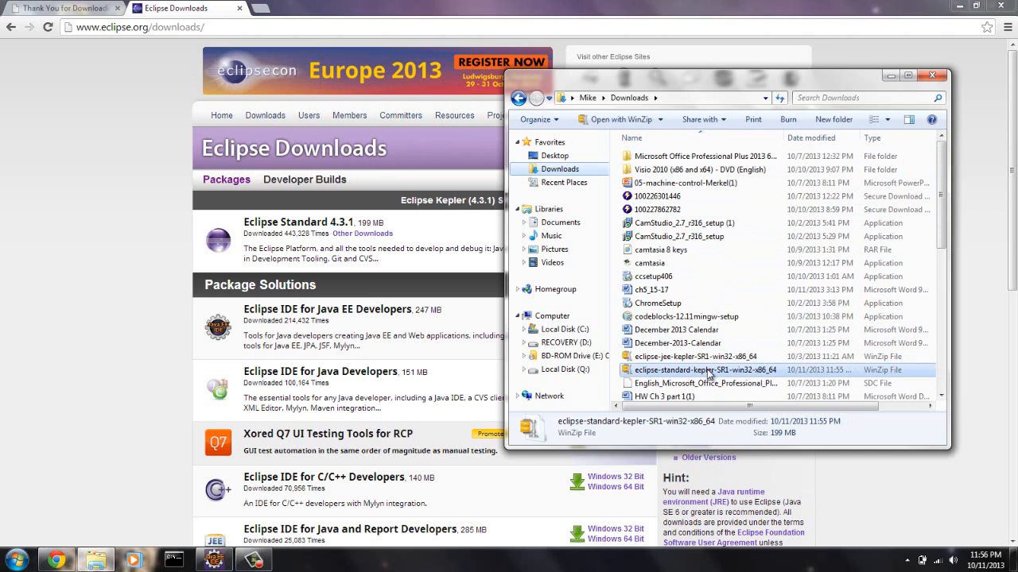
right_click(709, 372)
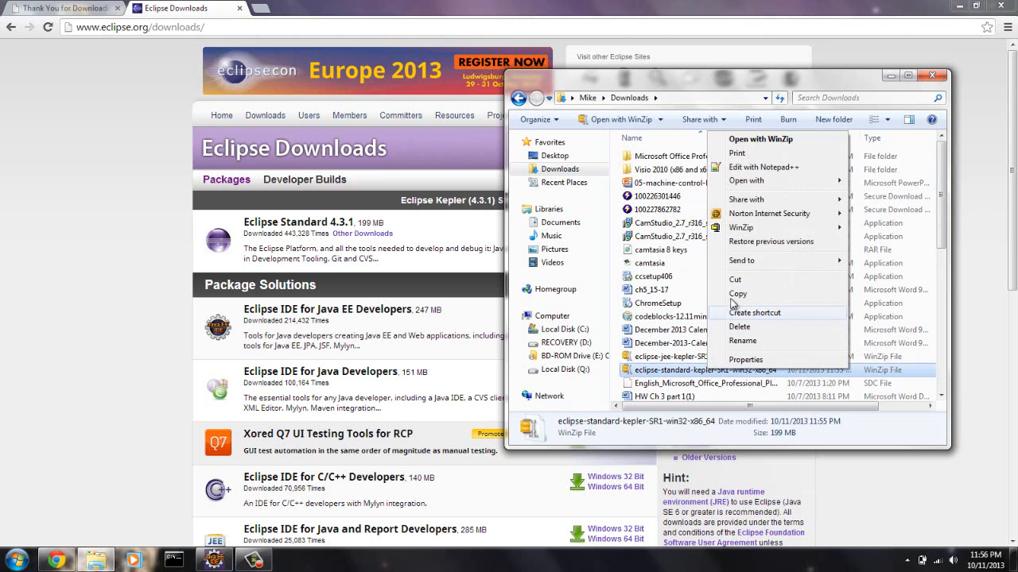
mouse_move(764, 256)
mouse_move(770, 231)
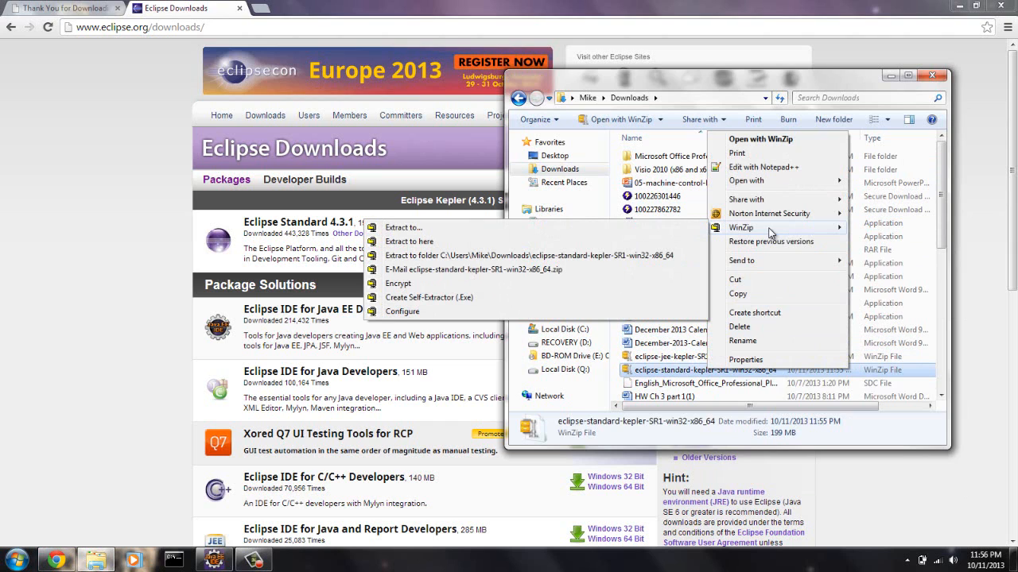
left_click(685, 231)
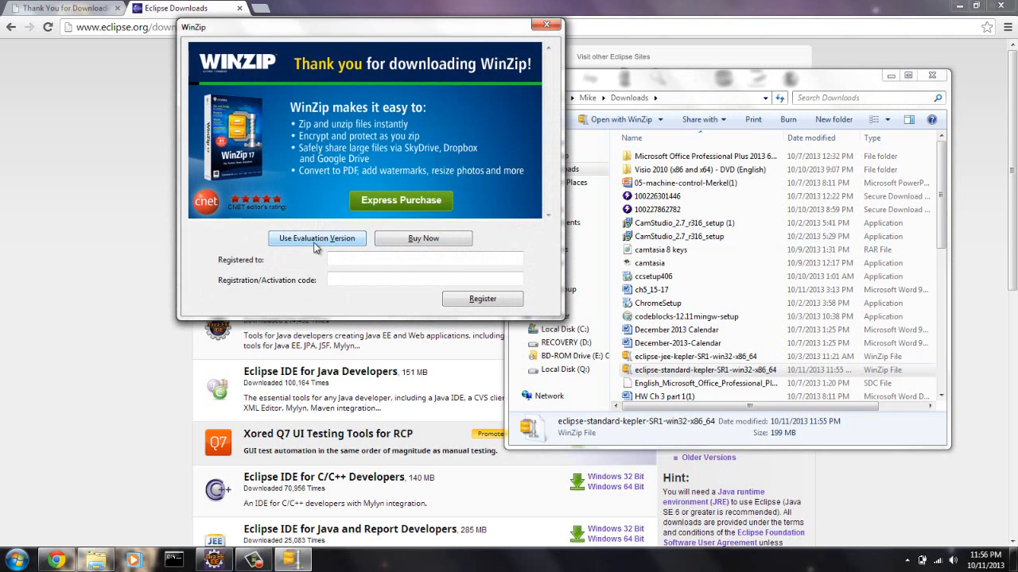
left_click(316, 237)
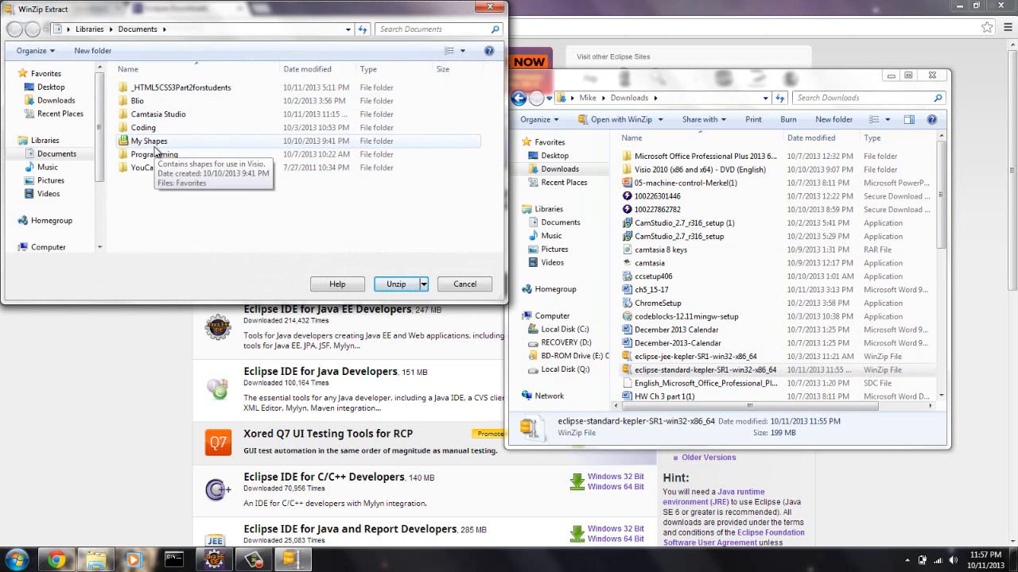
left_click(57, 100)
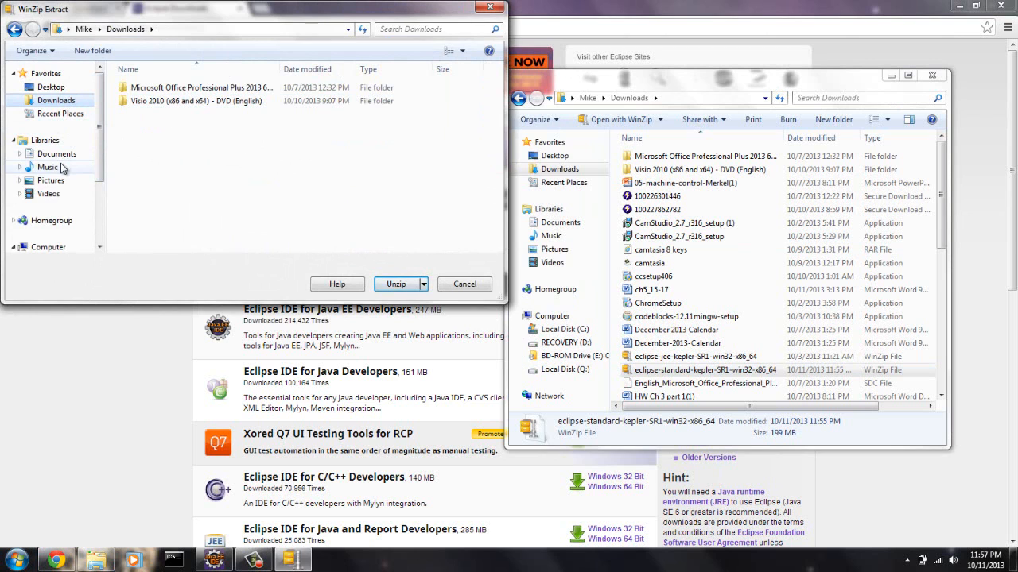
left_click(489, 7)
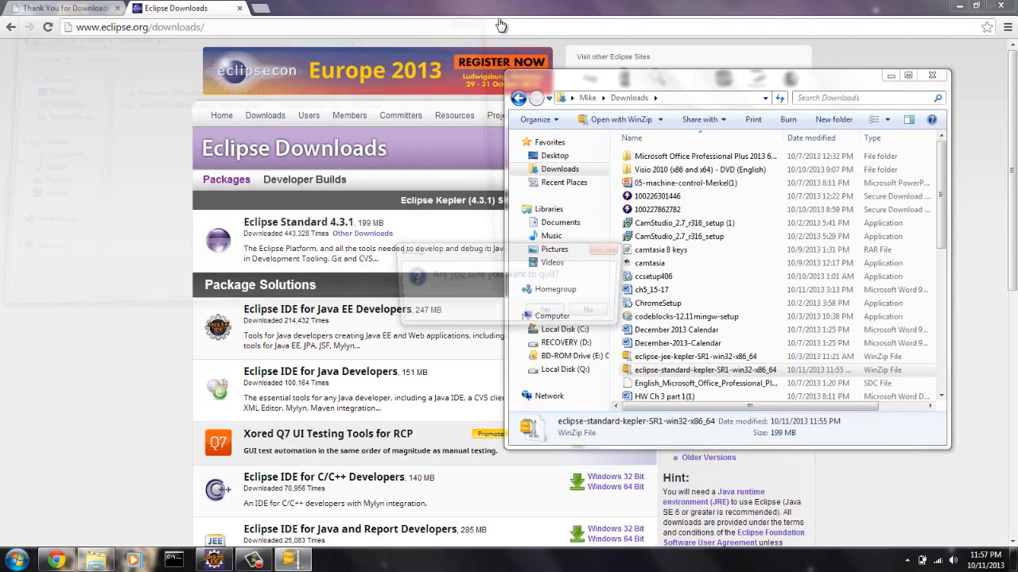
left_click(548, 316)
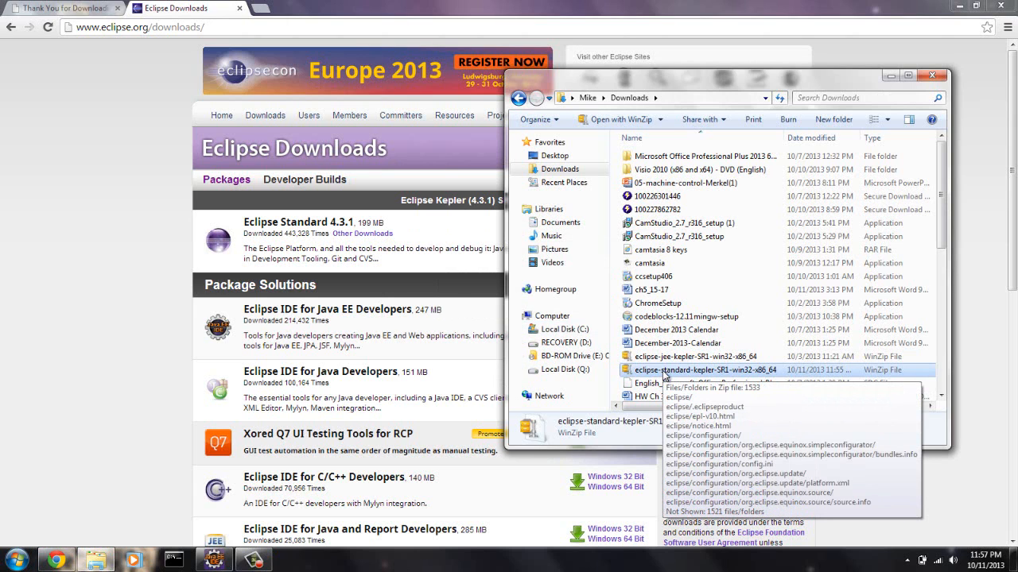
- Extract the eclipse-standard-kepler-SR1-win32-x86_64 zip with WinZip to its own folder in Downloads, postponing the performance scan
right_click(665, 375)
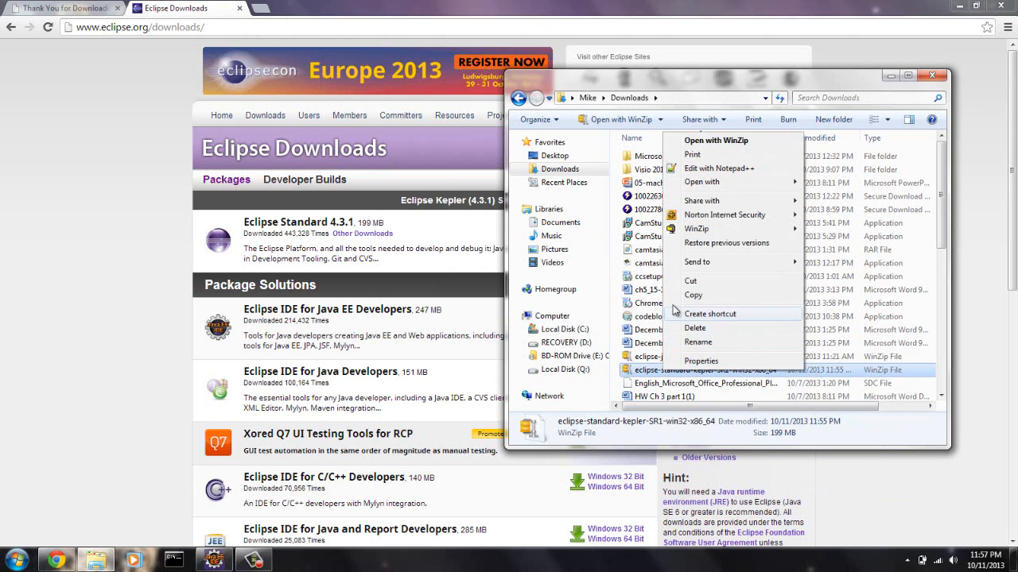
mouse_move(685, 235)
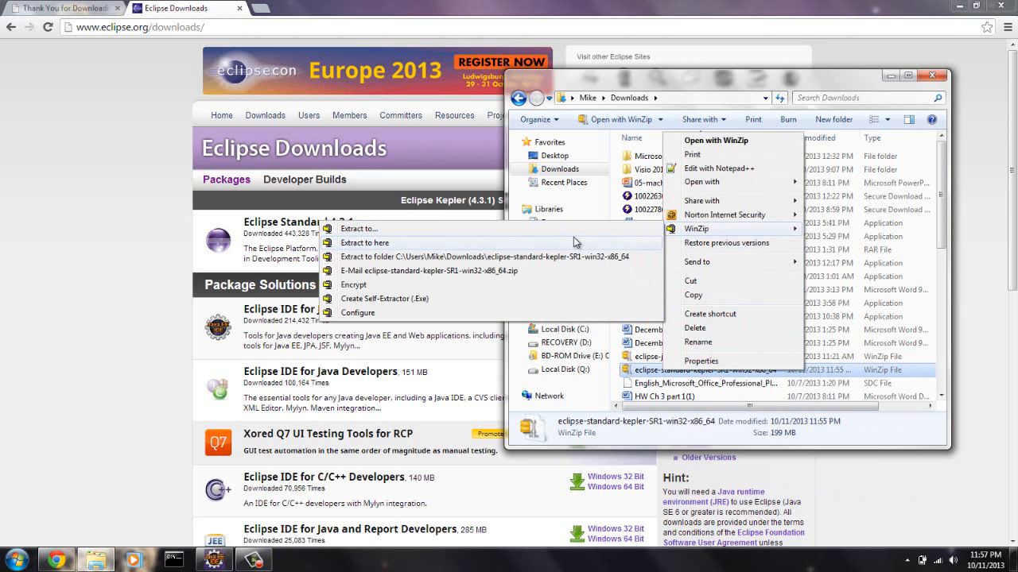
left_click(434, 262)
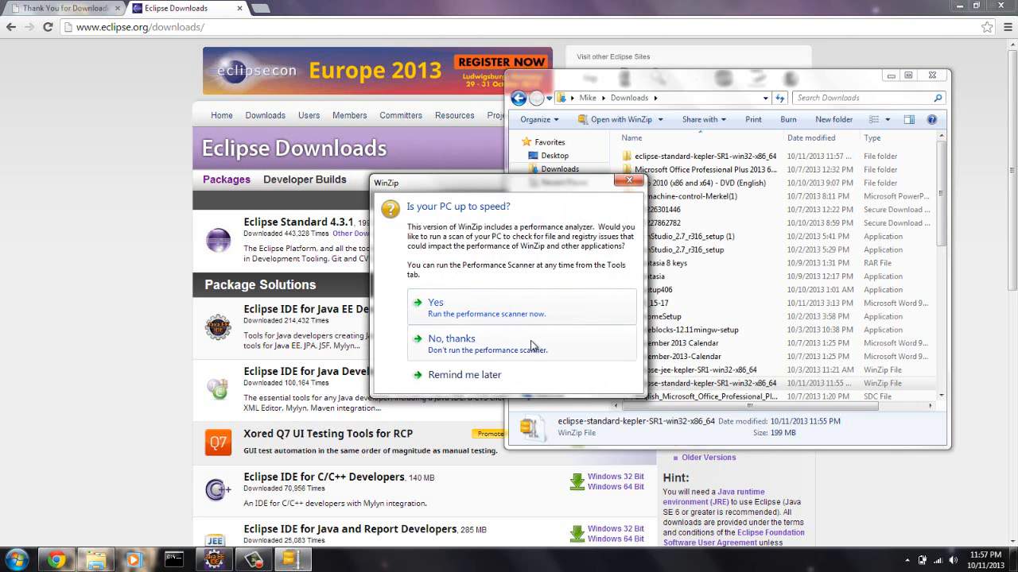
left_click(468, 372)
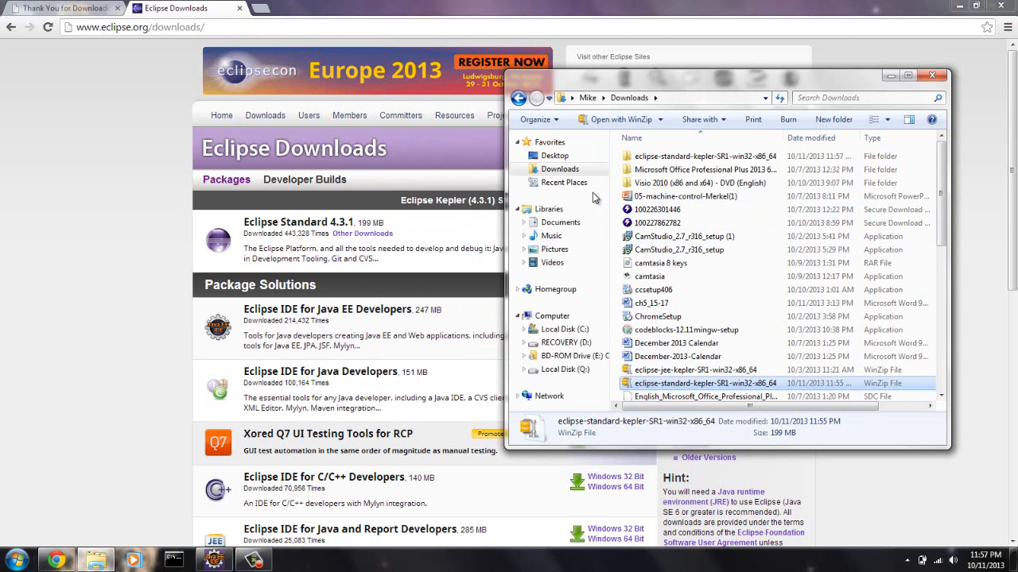
- Move the extracted eclipse-standard-kepler-SR1-win32-x86_64 folder into Program Files on Local Disk (C:), granting administrator permission
left_click(524, 329)
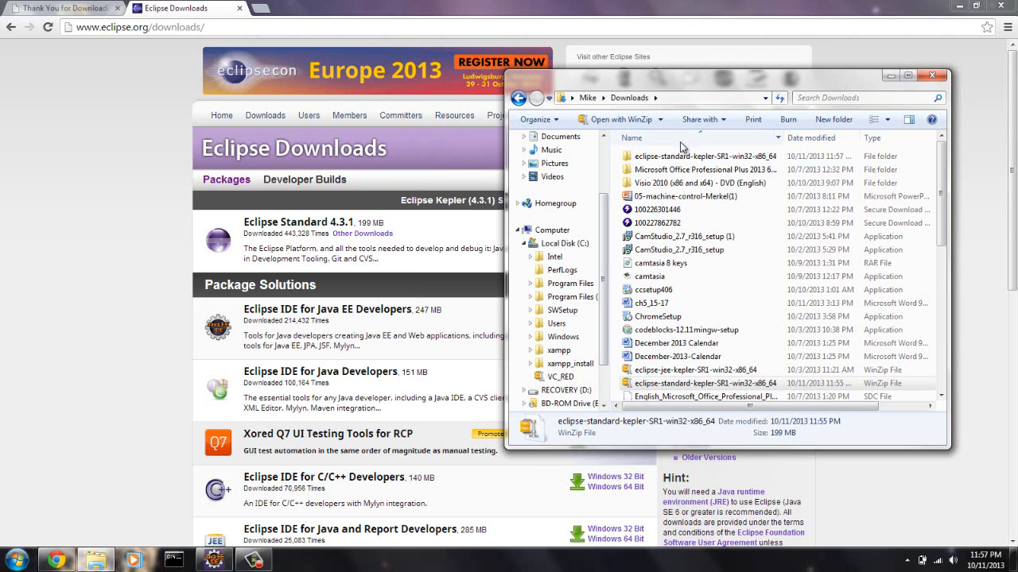
left_click_drag(682, 156, 580, 178)
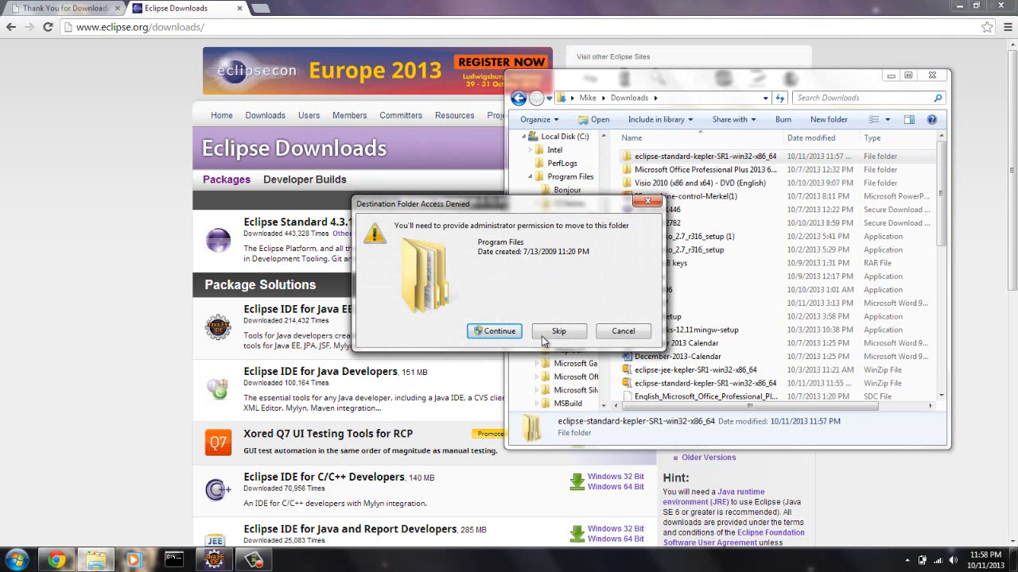
left_click(515, 333)
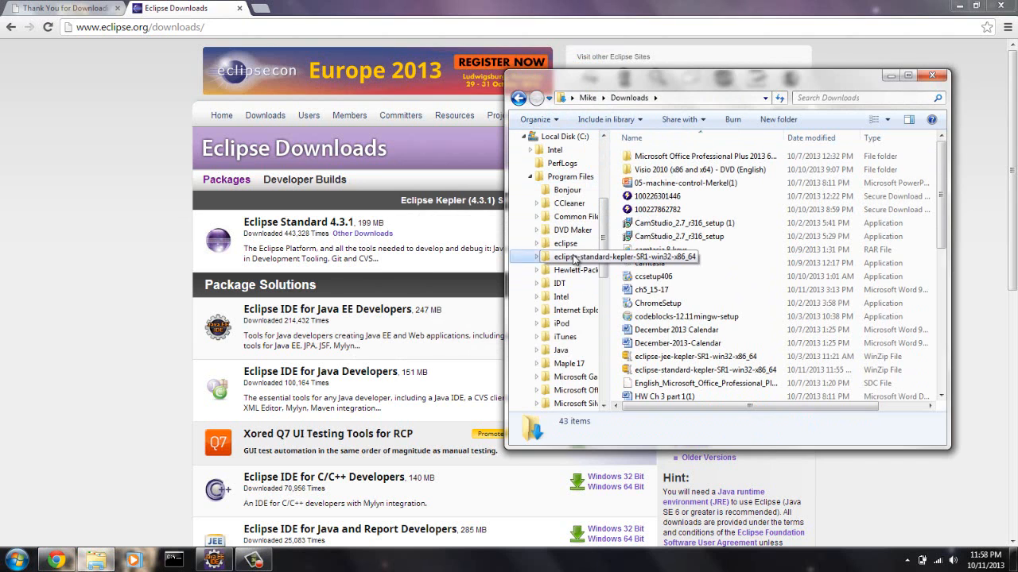
- Create a desktop shortcut to the eclipse application inside the eclipse-standard-kepler-SR1-win32-x86_64 folder in Program Files
left_click(574, 260)
double_click(650, 158)
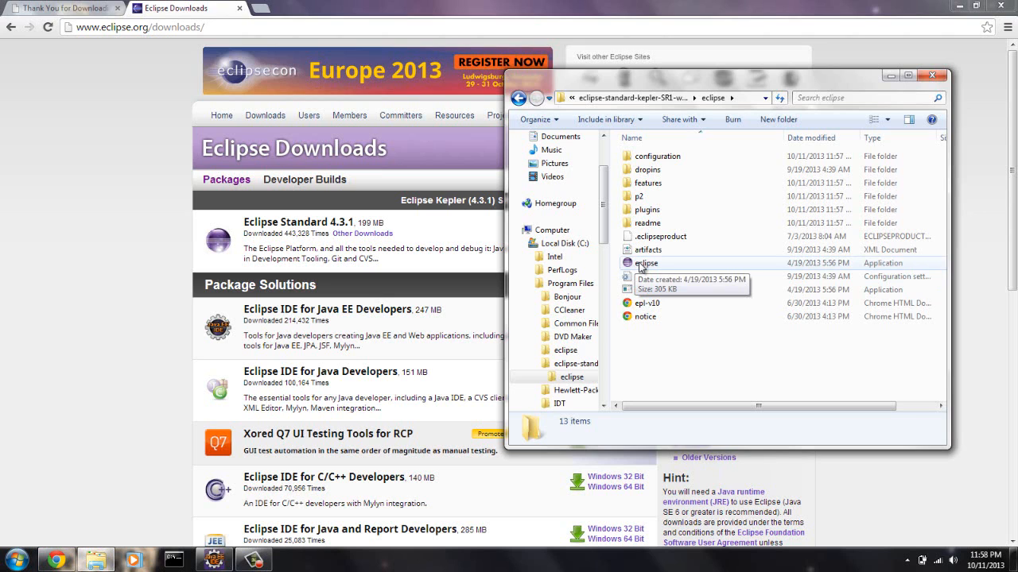
right_click(640, 267)
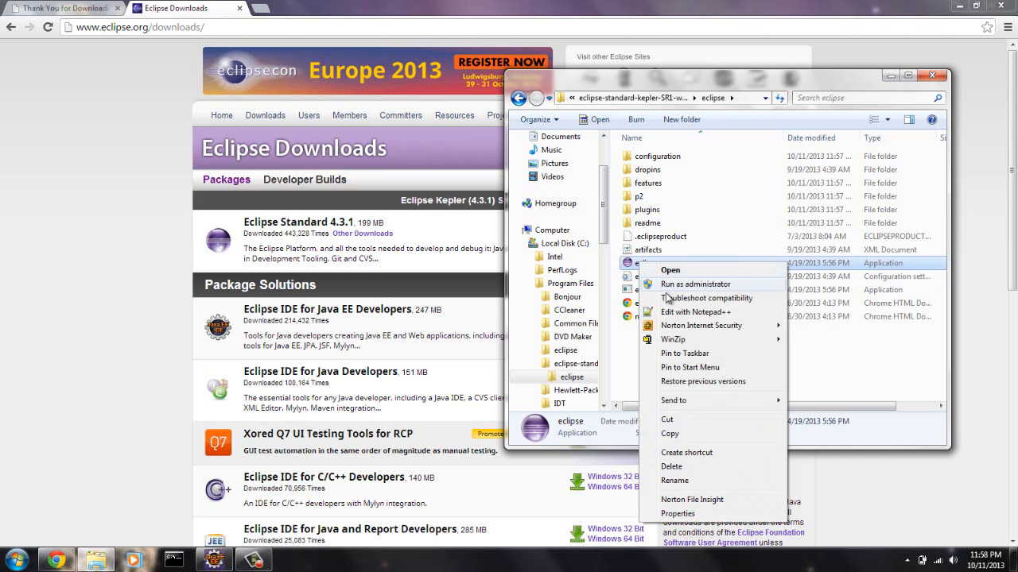
mouse_move(775, 403)
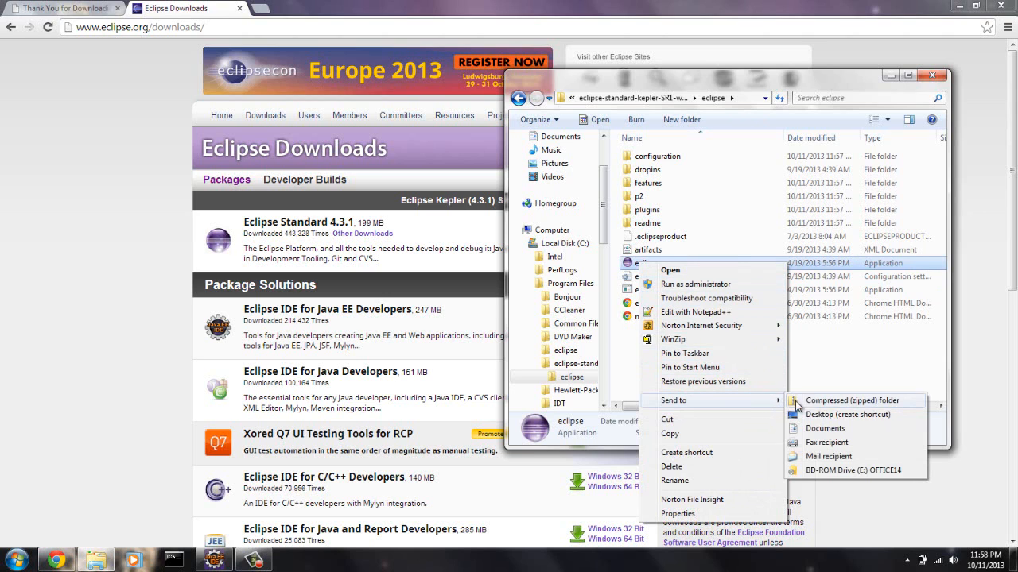
left_click(814, 414)
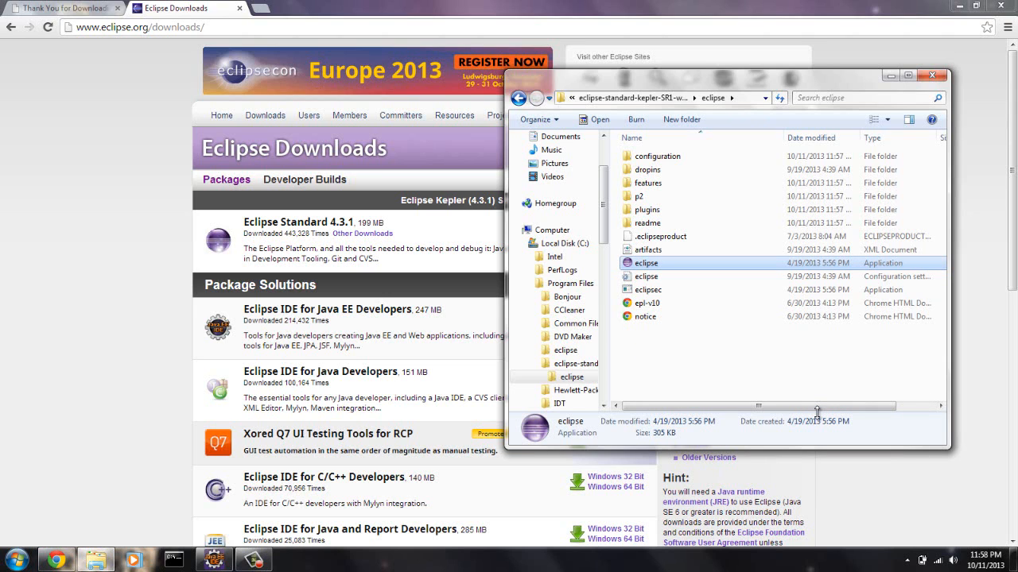
- Minimize the open windows to reach the desktop and rename the new eclipse shortcut to Eclipse
left_click(890, 75)
left_click(961, 6)
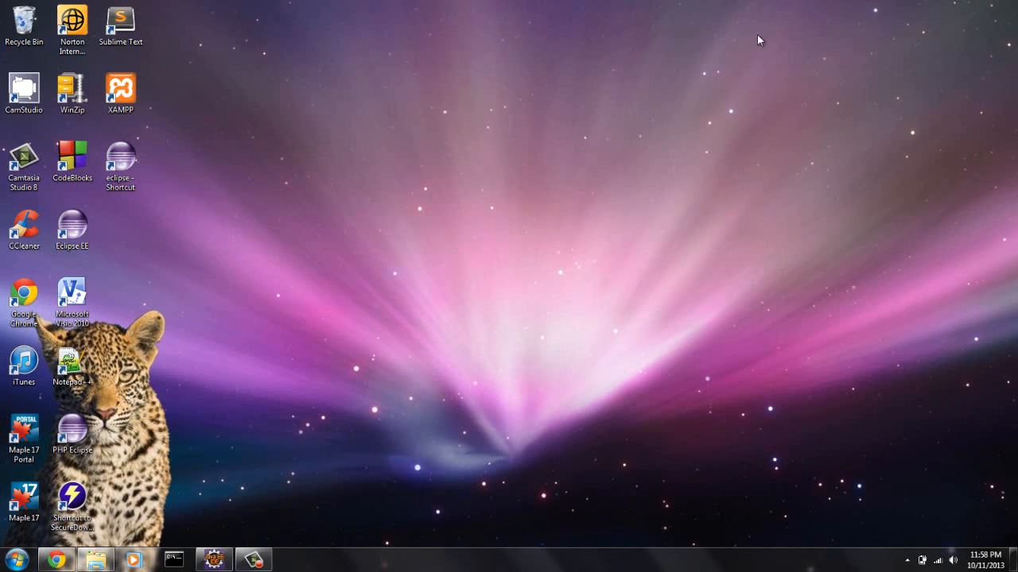
right_click(125, 164)
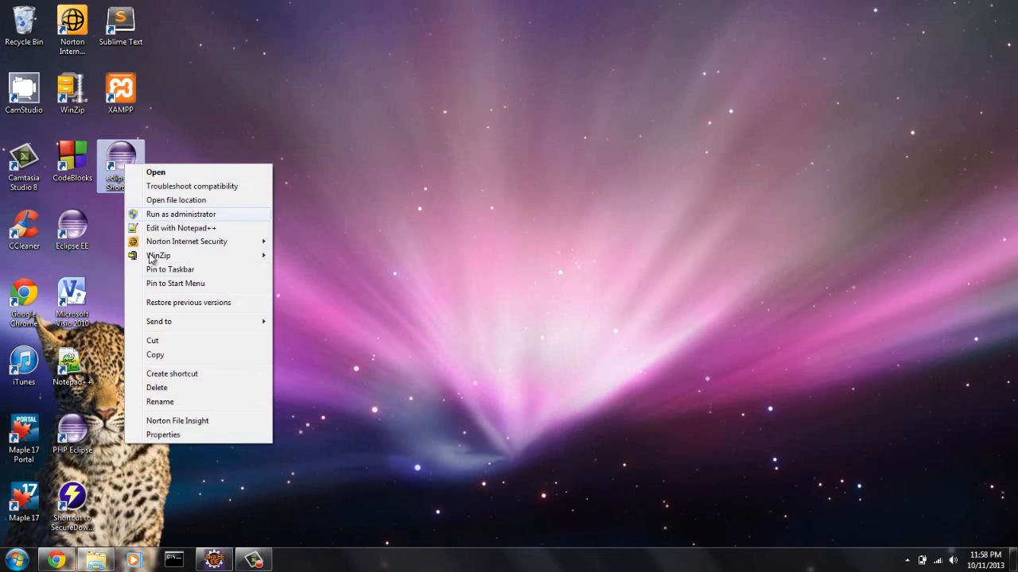
left_click(162, 401)
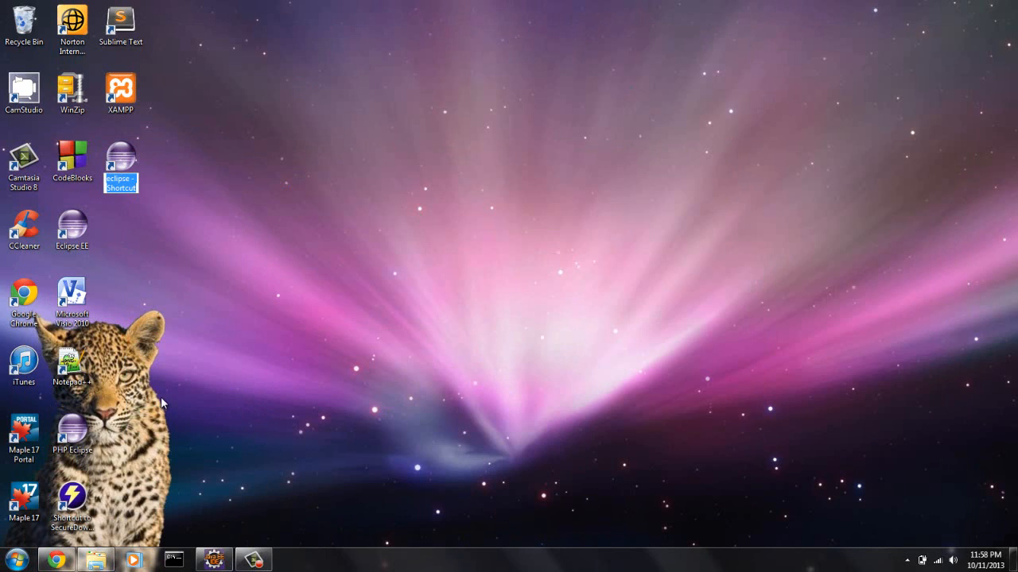
type("Ec")
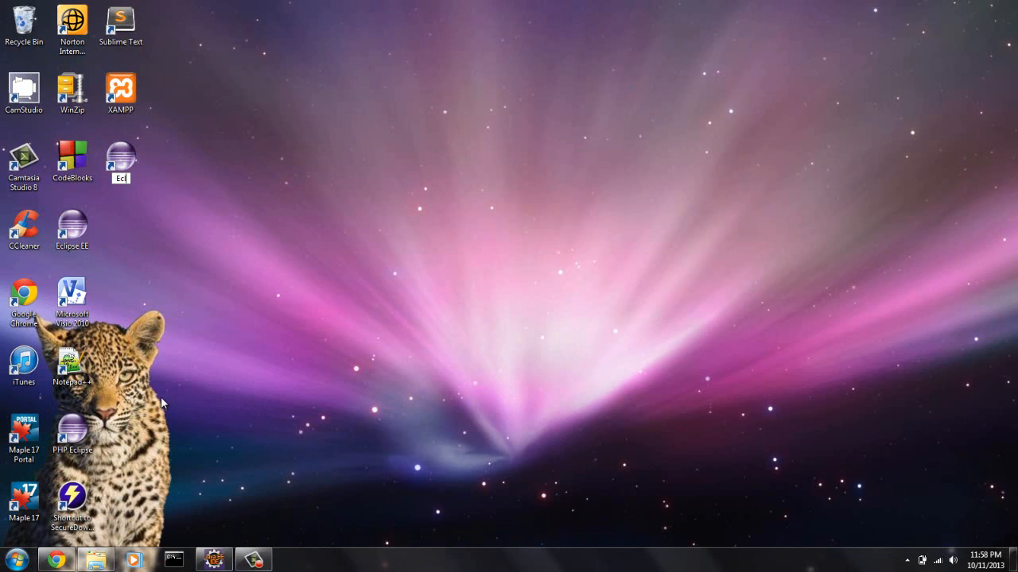
type("lipse")
key("Return")
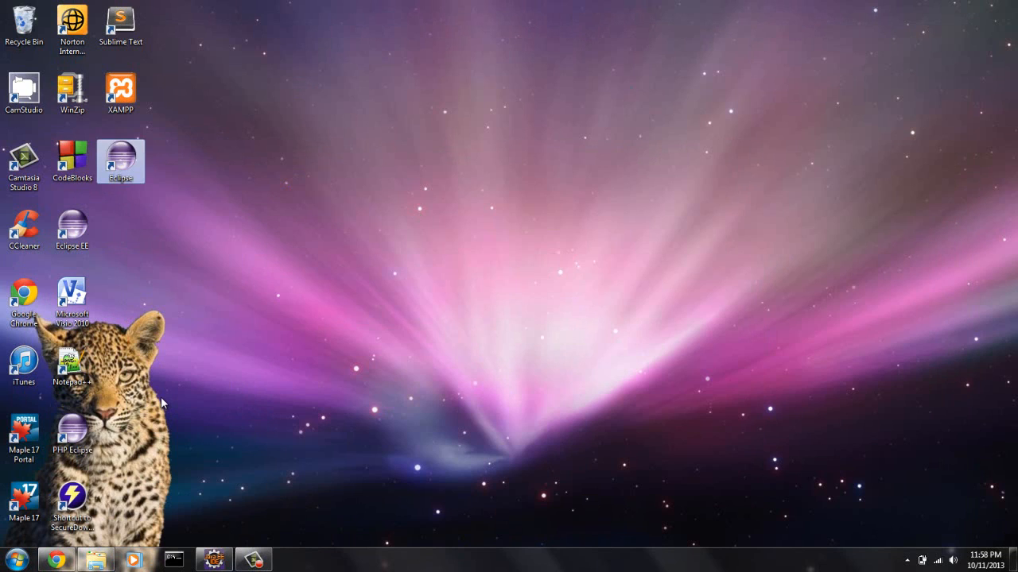
- Launch Eclipse from the desktop shortcut with JavaTutorials in the personal user folder as the default workspace, without asking again
double_click(127, 167)
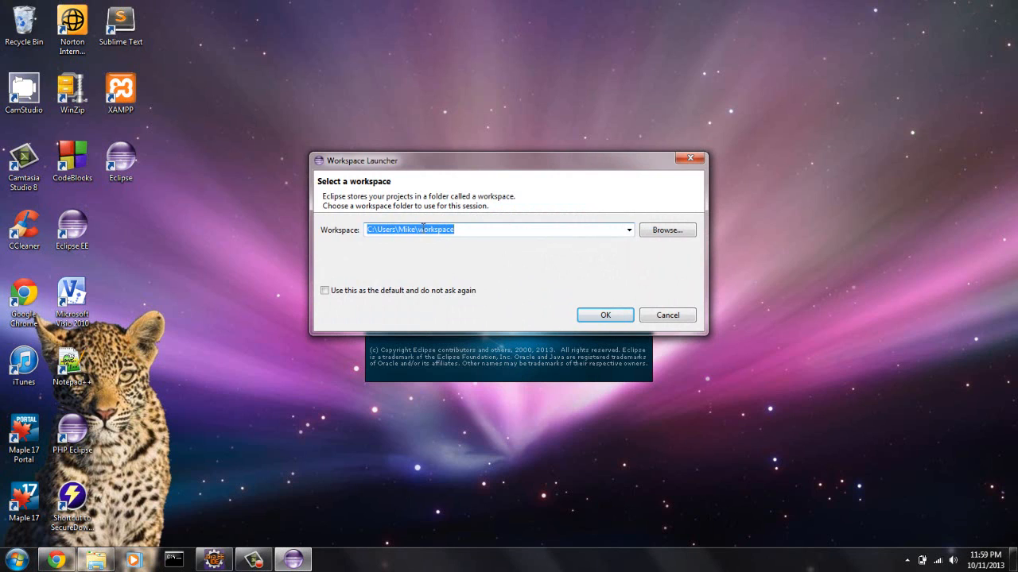
left_click_drag(459, 229, 418, 229)
type("JavaTutorial")
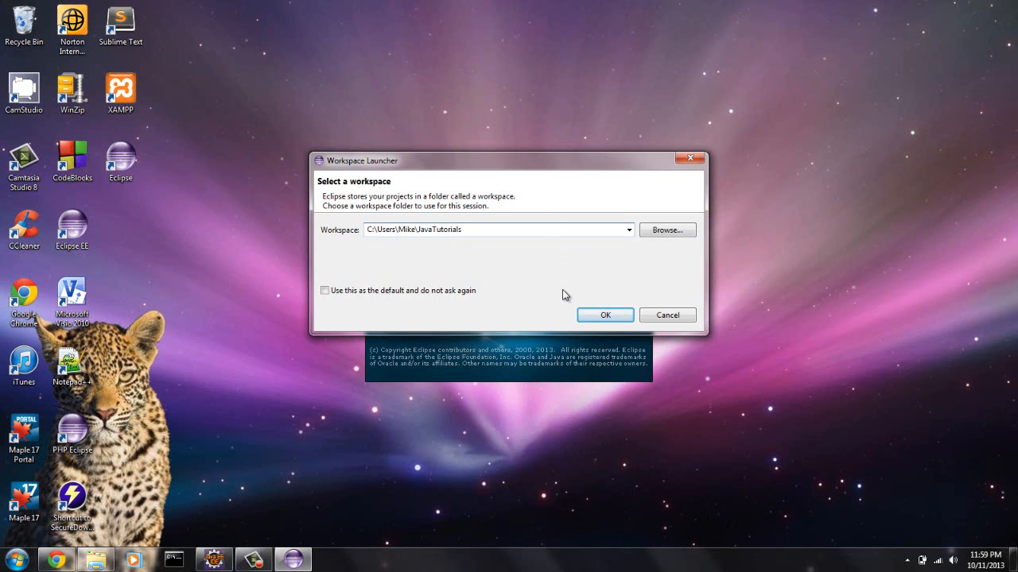
left_click(325, 294)
left_click(609, 316)
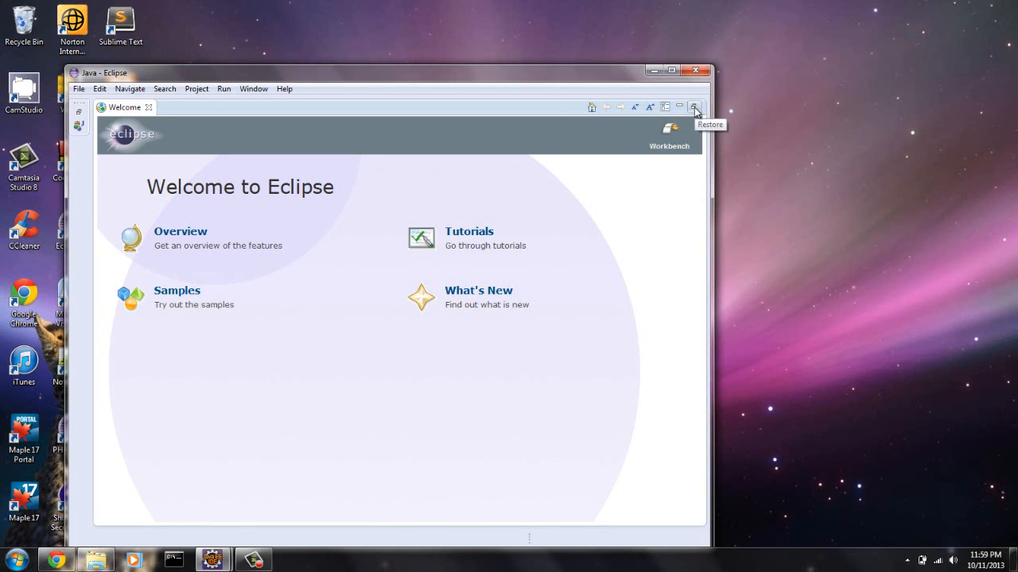
- Close the Welcome page and maximize the Eclipse window
left_click(149, 107)
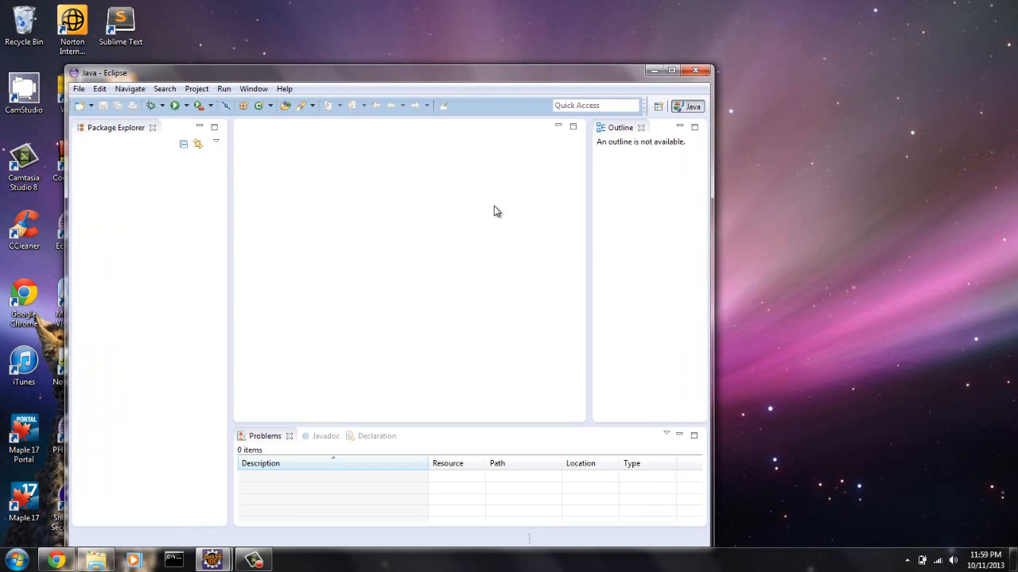
left_click(671, 72)
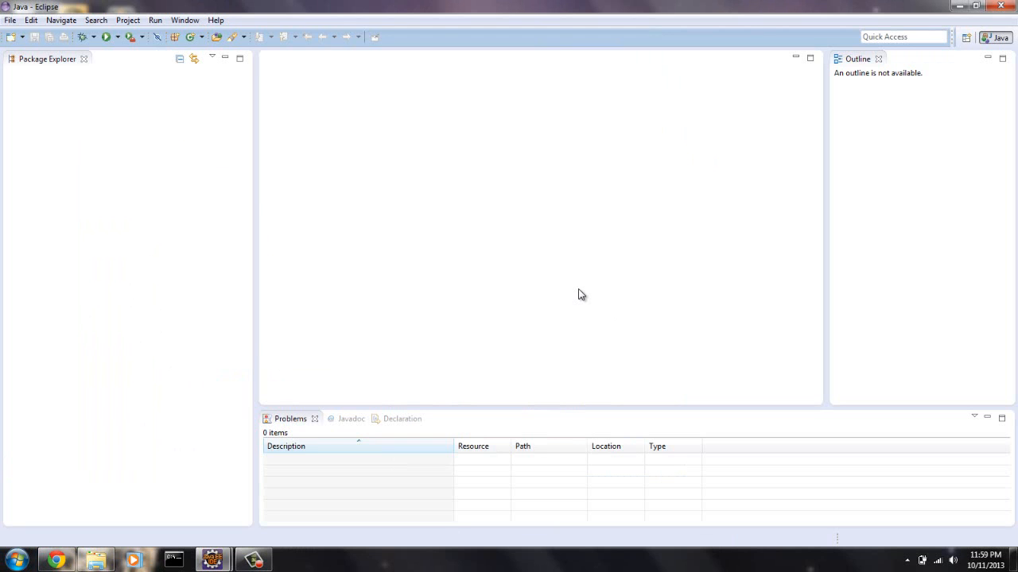
mouse_move(256, 560)
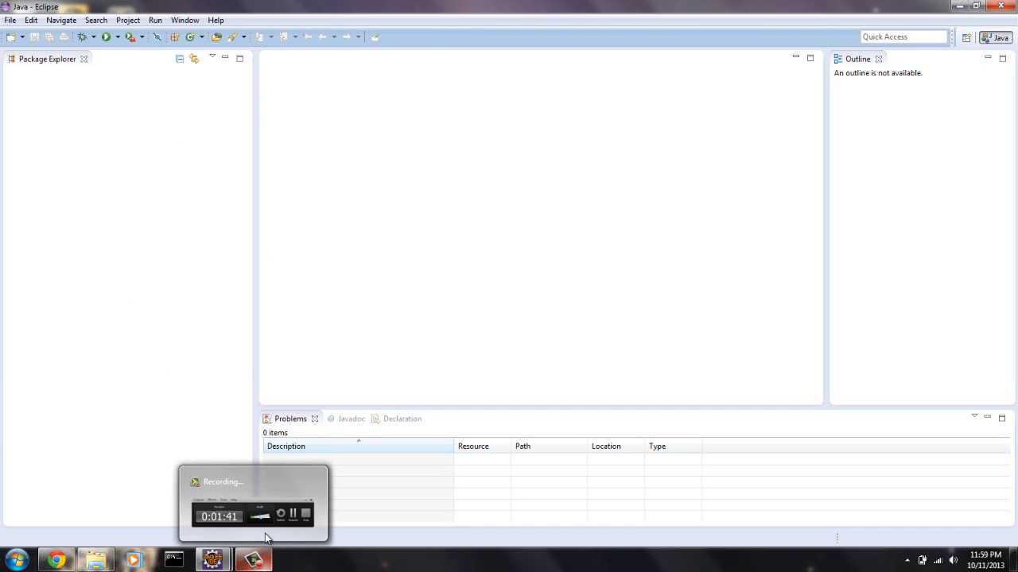
mouse_move(265, 528)
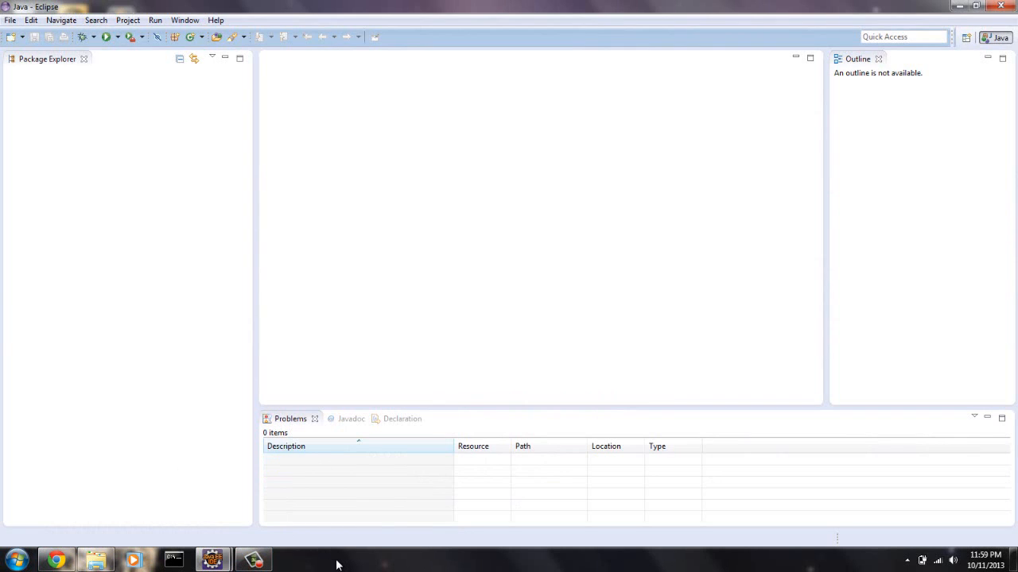
left_click(253, 561)
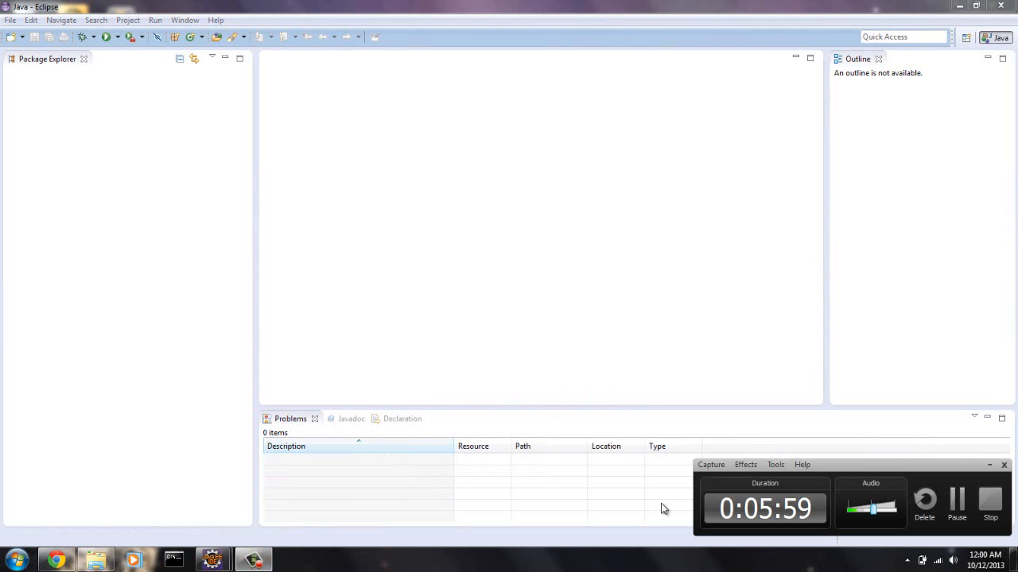
- Start a new Java project named Test with JavaSE-1.7 as its execution environment JRE
left_click(159, 227)
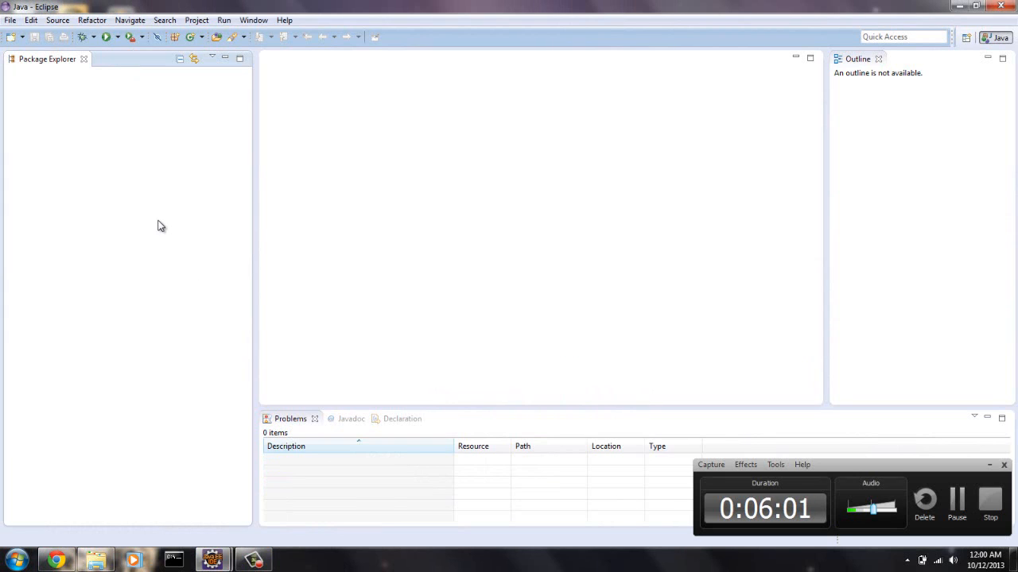
left_click(24, 40)
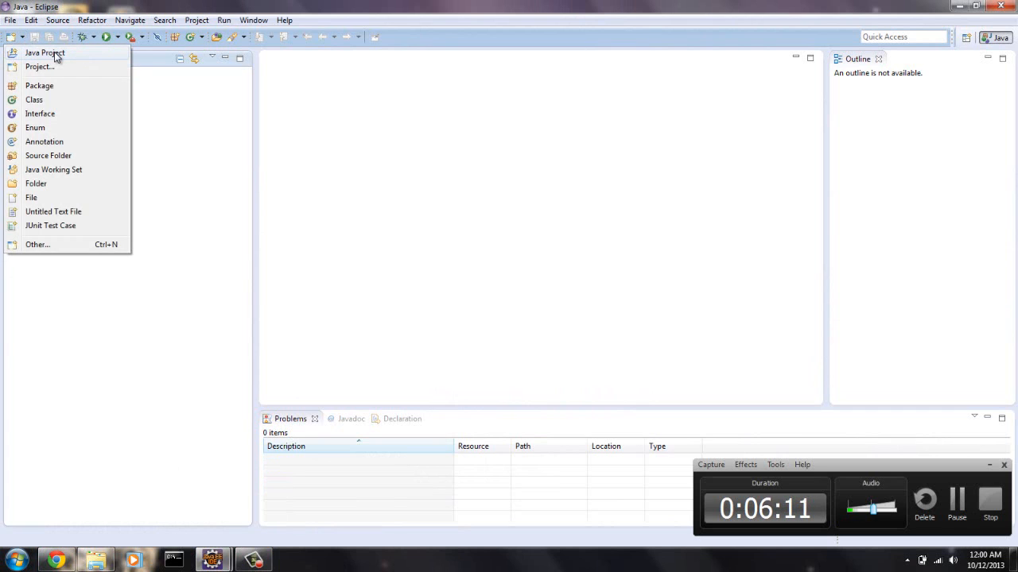
left_click(55, 54)
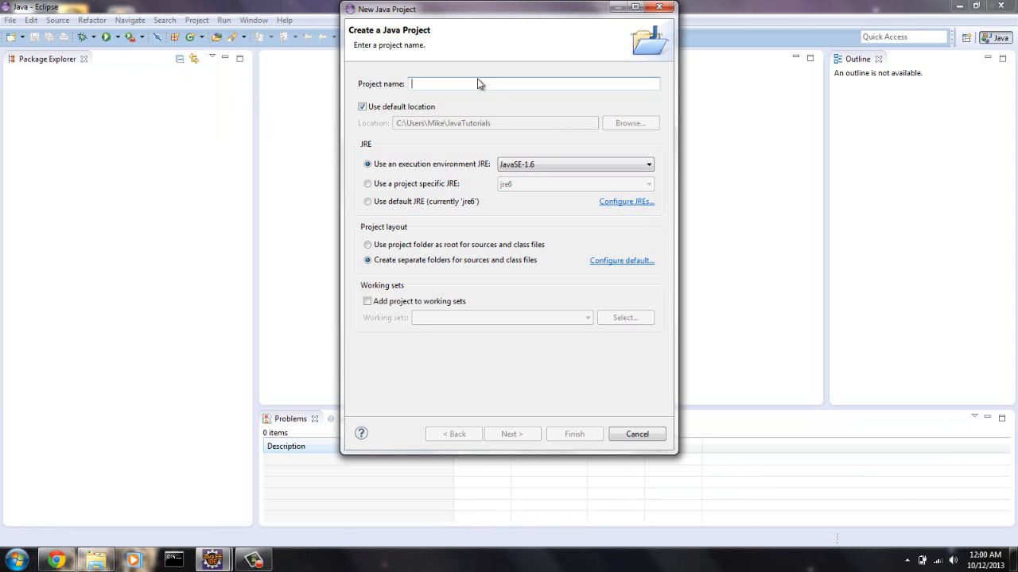
type("Test")
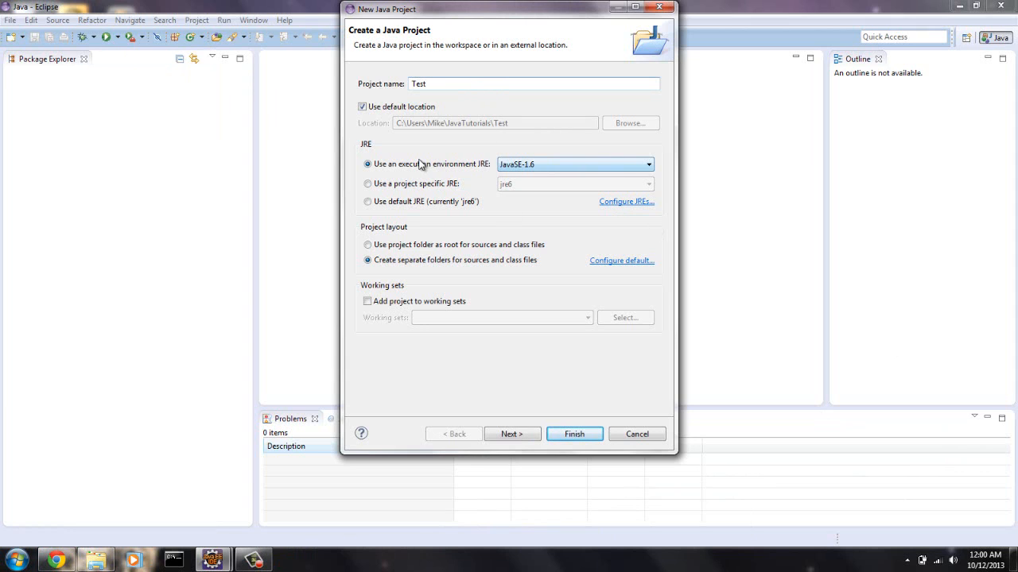
left_click(648, 164)
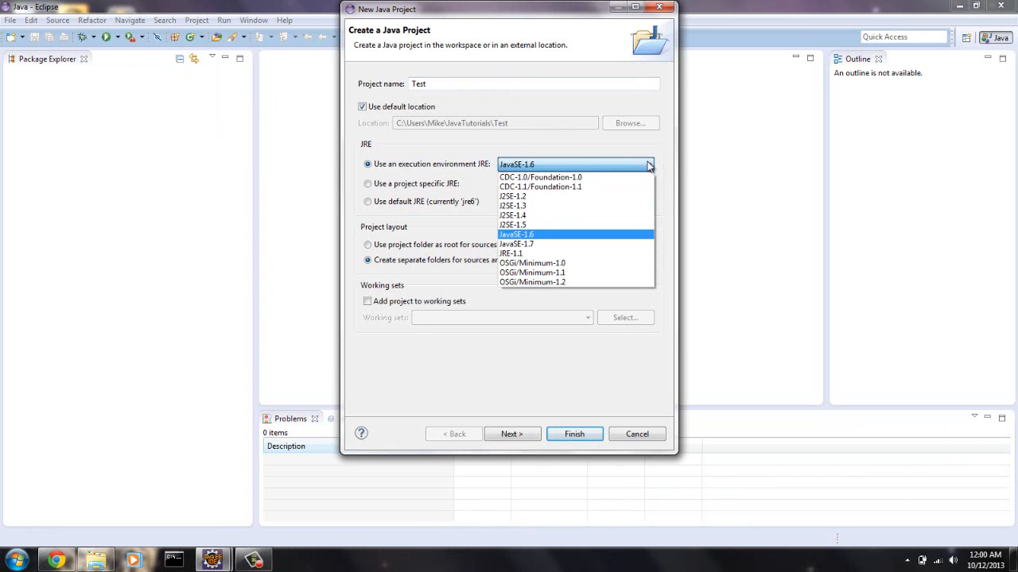
left_click(559, 245)
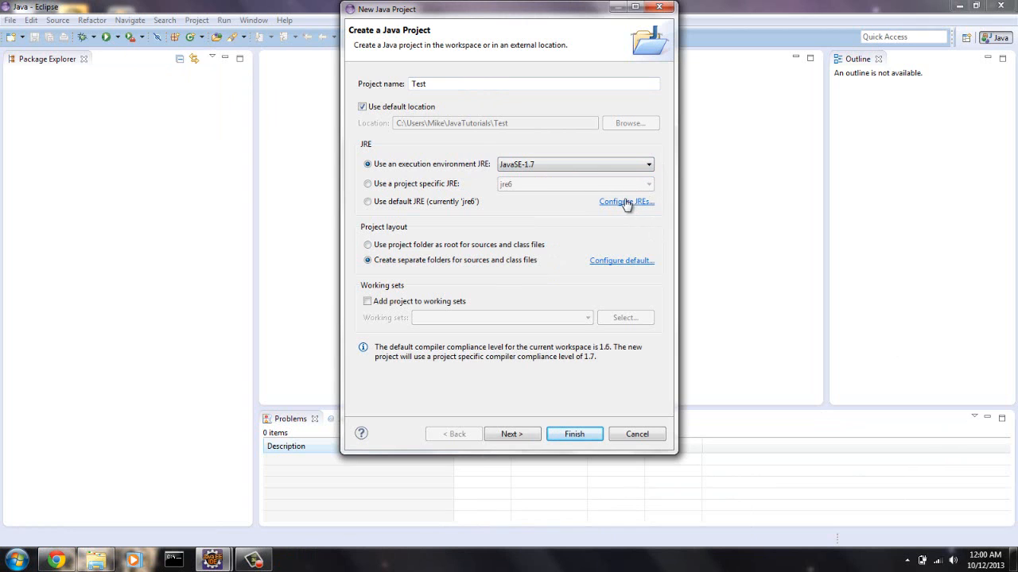
- Switch the Test project to a project-specific JRE and check which JREs are offered
left_click(368, 185)
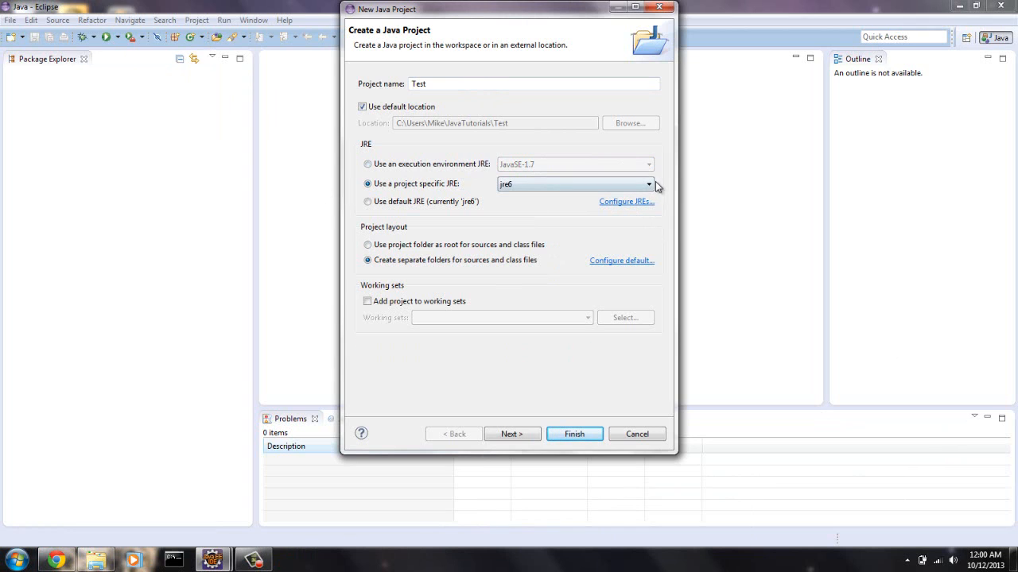
left_click(650, 185)
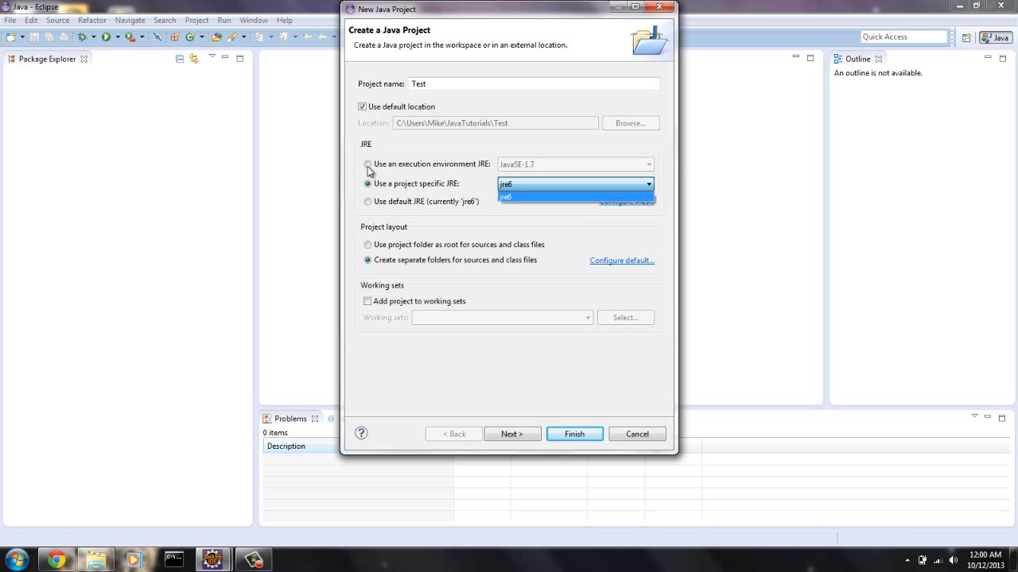
left_click(536, 209)
- Open the installed JREs configuration and start adding a JRE of the Standard VM type
left_click(625, 203)
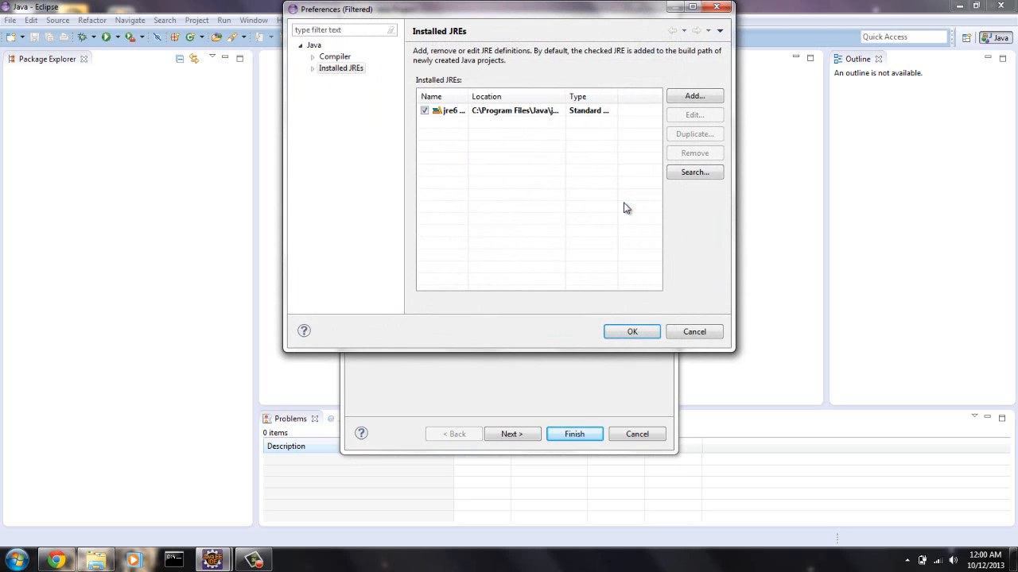
left_click(695, 96)
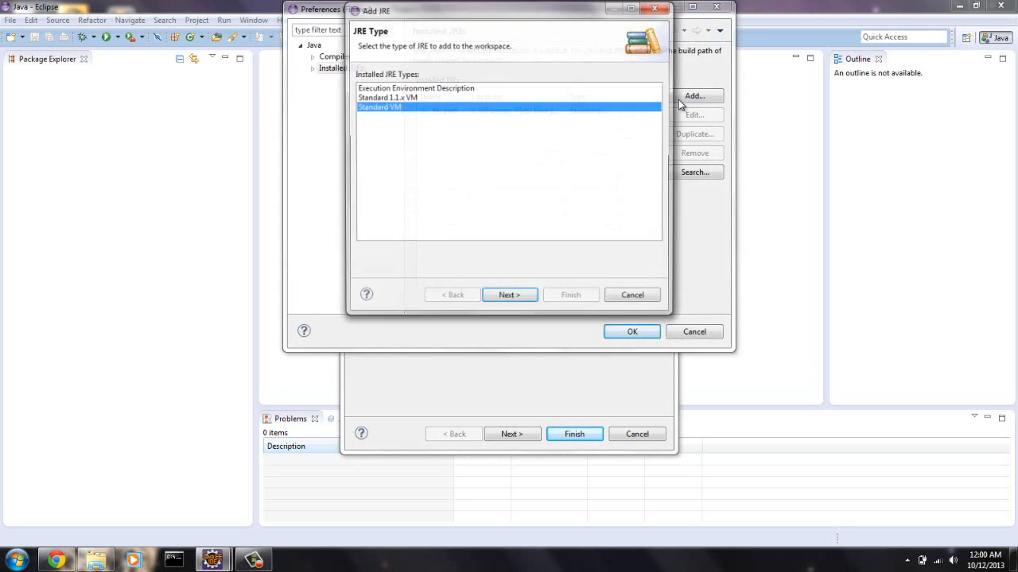
left_click(509, 297)
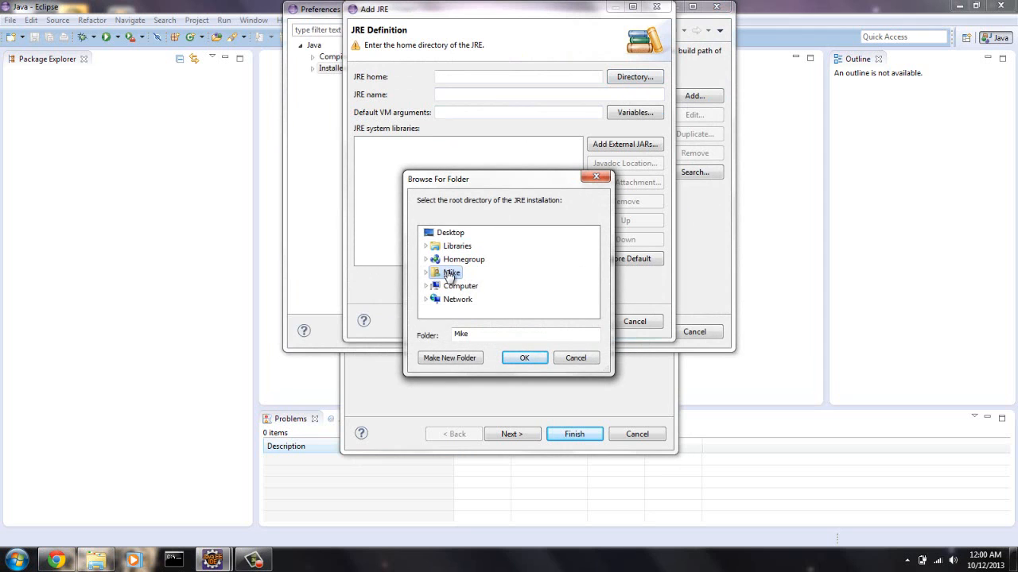
- Look through the Java folder under C:\Program Files for an installed JRE to use as the JRE home
left_click(463, 288)
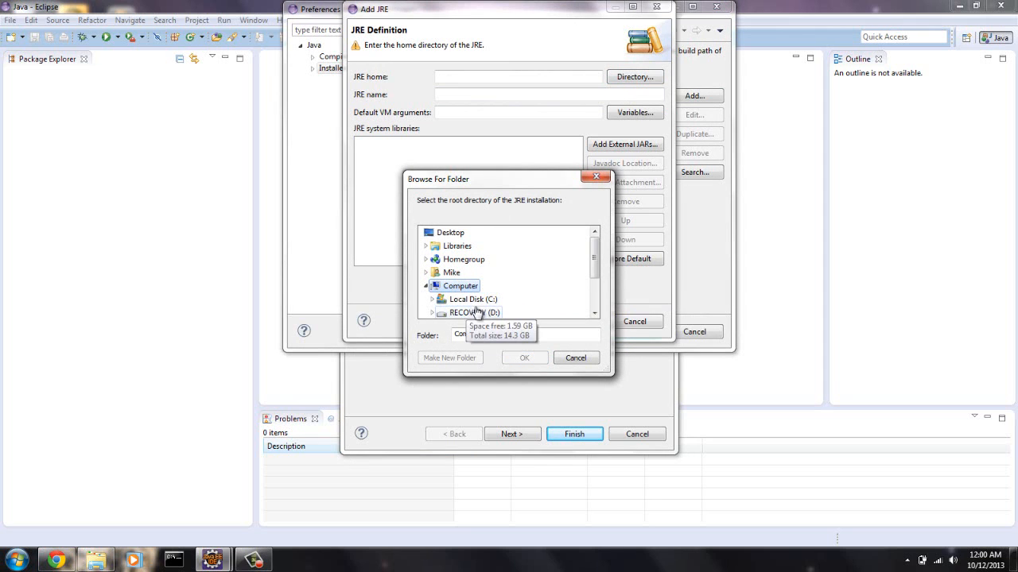
left_click(469, 300)
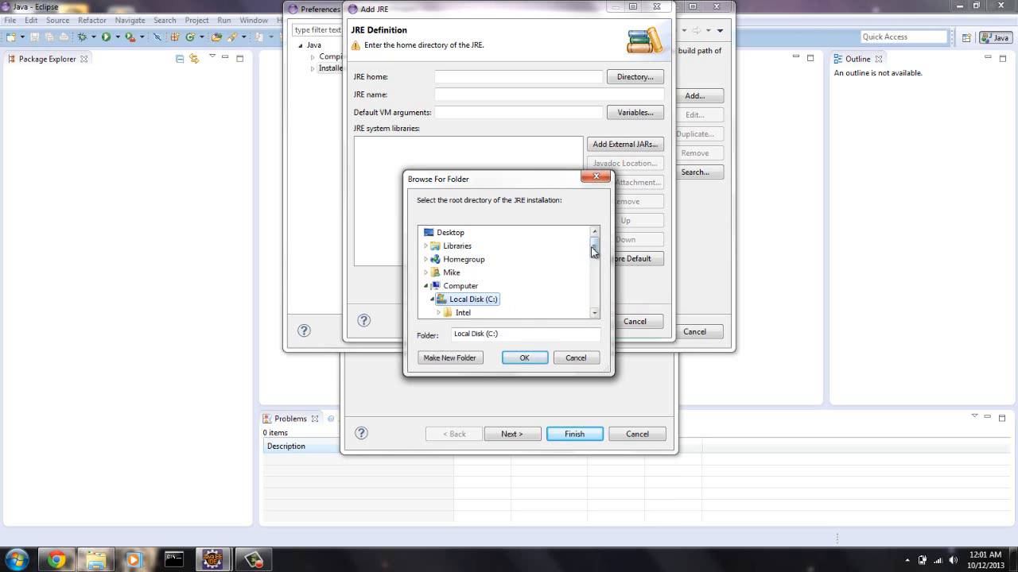
left_click_drag(593, 249, 595, 269)
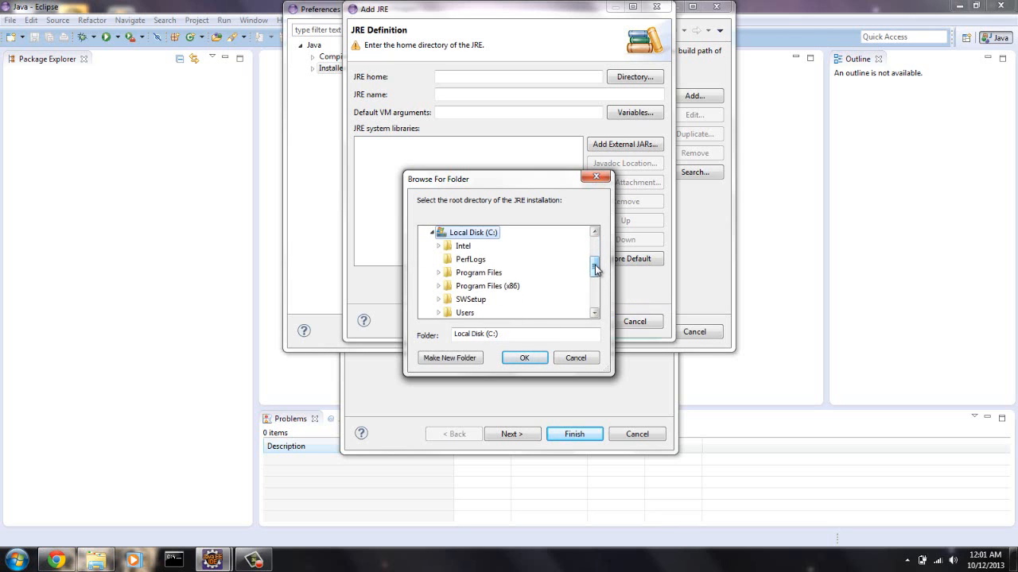
left_click(481, 275)
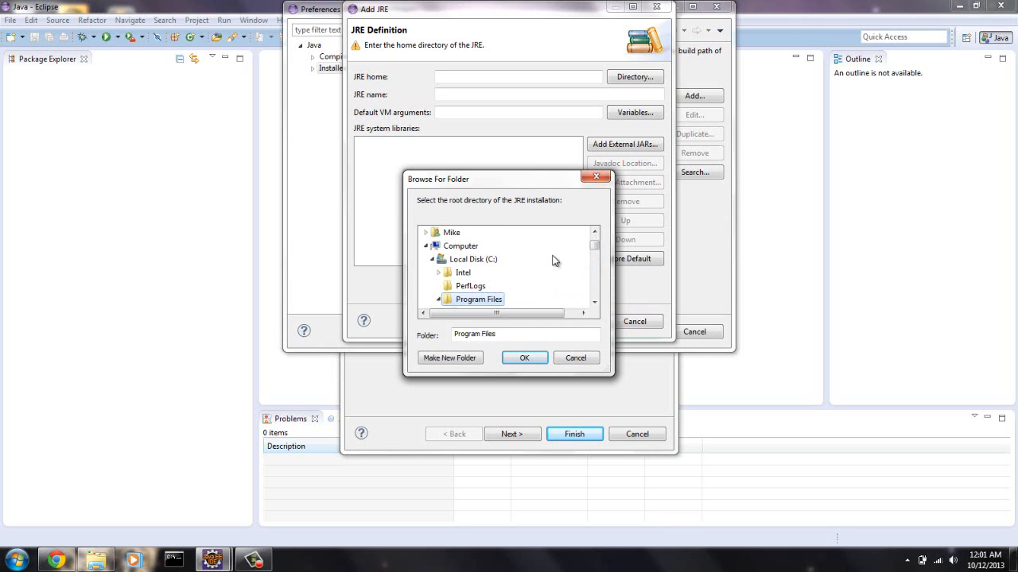
left_click_drag(593, 248, 597, 265)
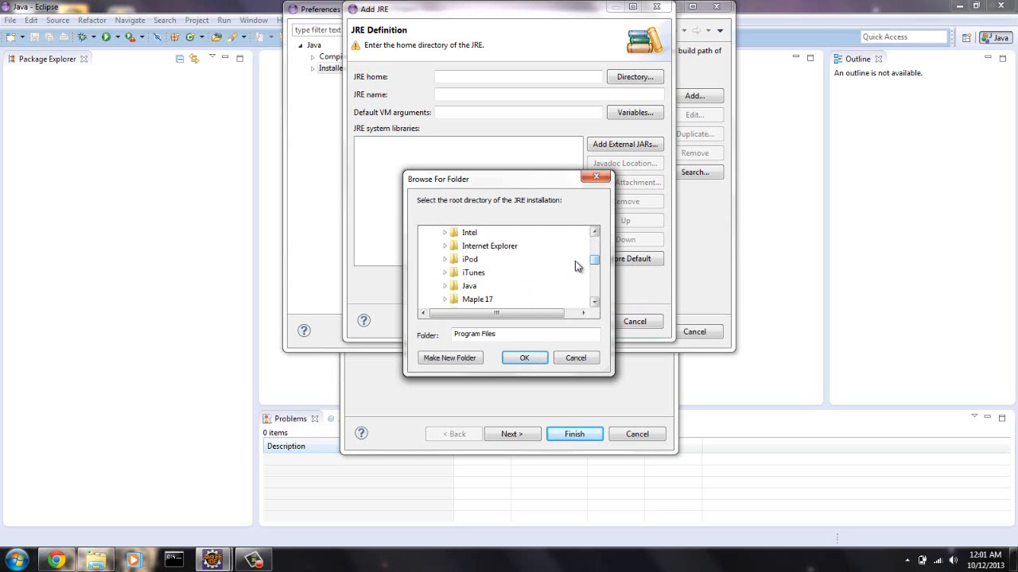
left_click(469, 287)
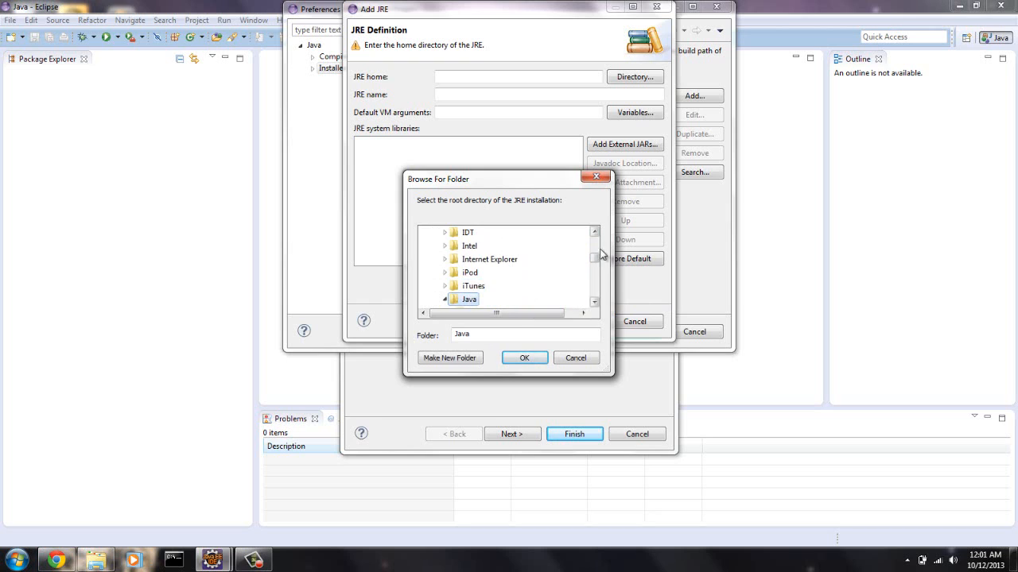
left_click_drag(596, 261, 596, 266)
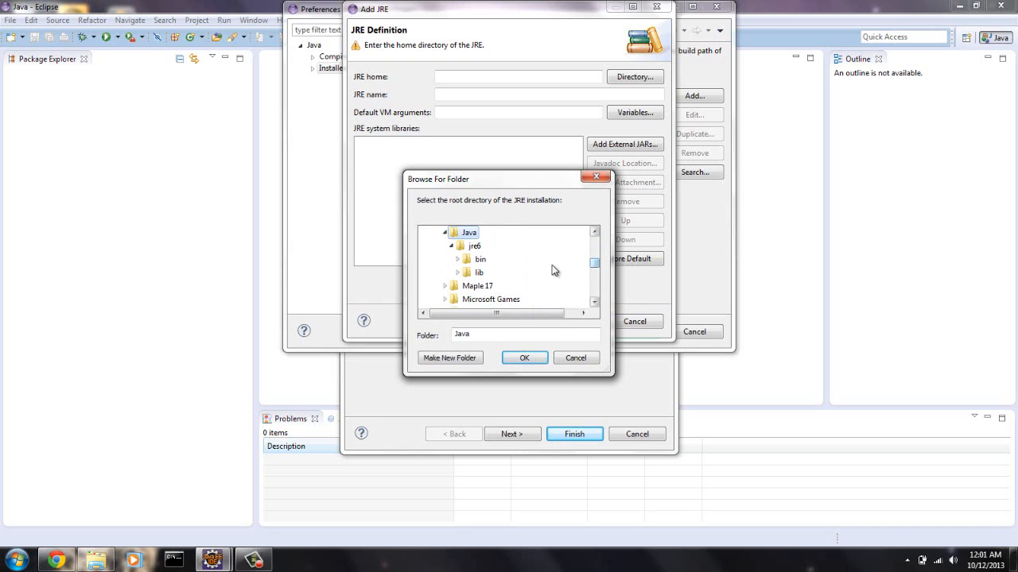
- Set the JRE home to the jre7 folder in C:\Program Files (x86)\Java
left_click_drag(593, 270, 596, 291)
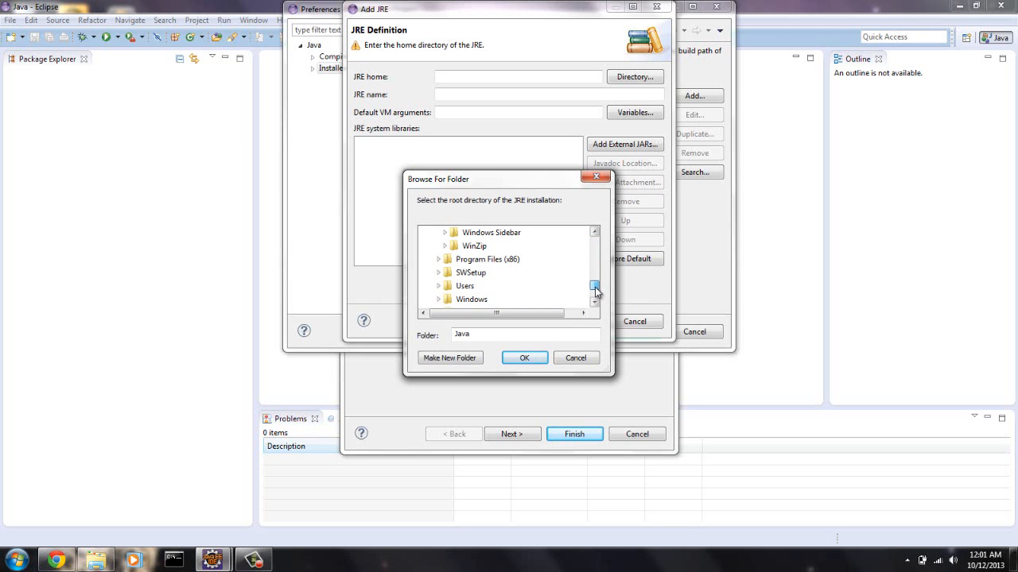
left_click(481, 259)
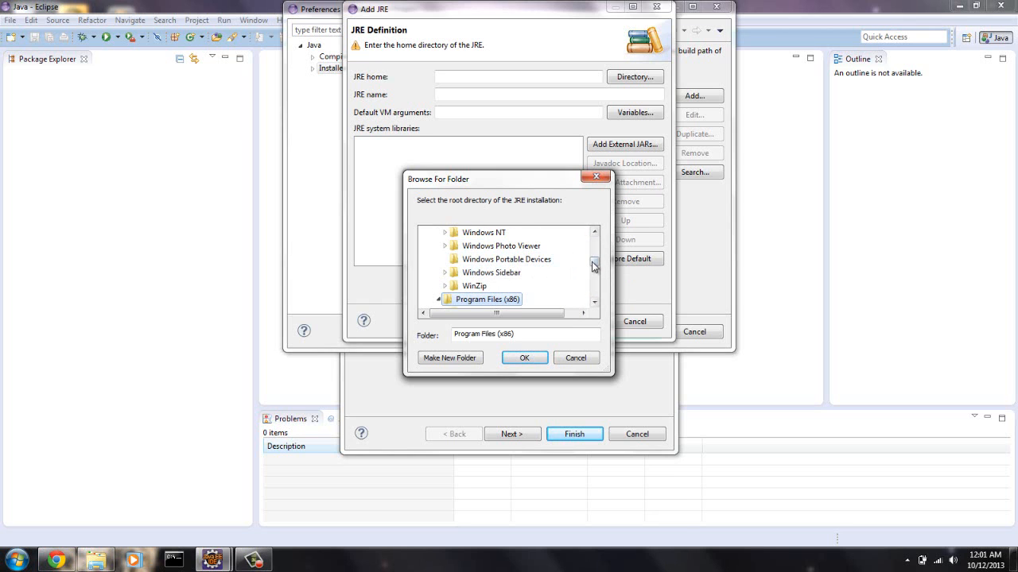
left_click_drag(595, 265, 596, 279)
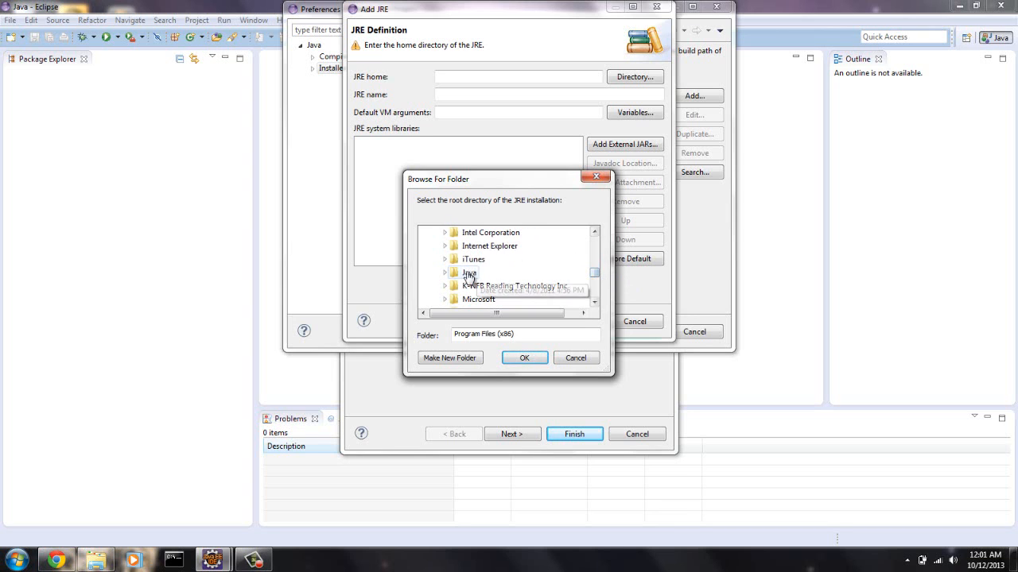
left_click(466, 274)
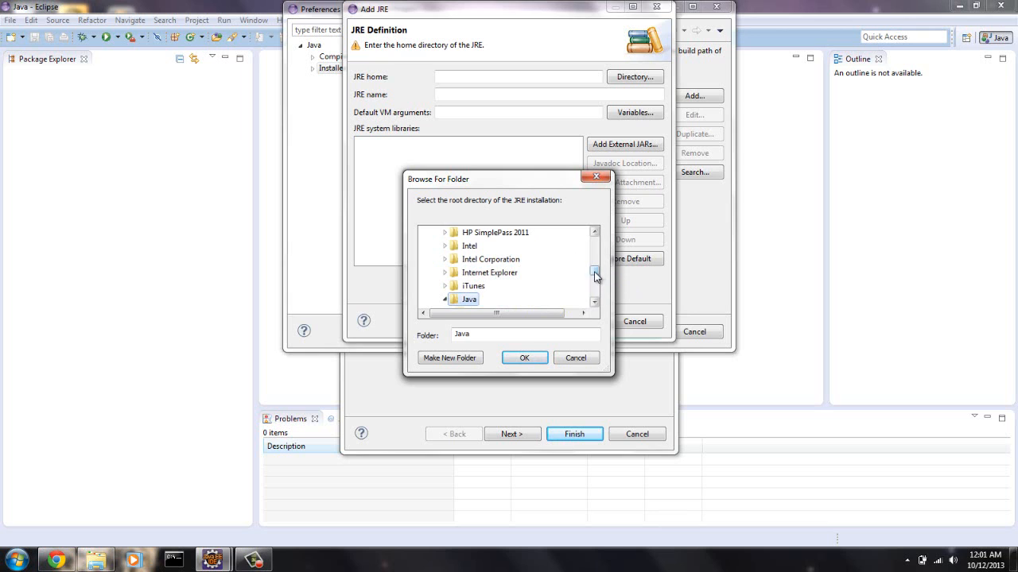
left_click_drag(594, 274, 595, 277)
left_click(474, 286)
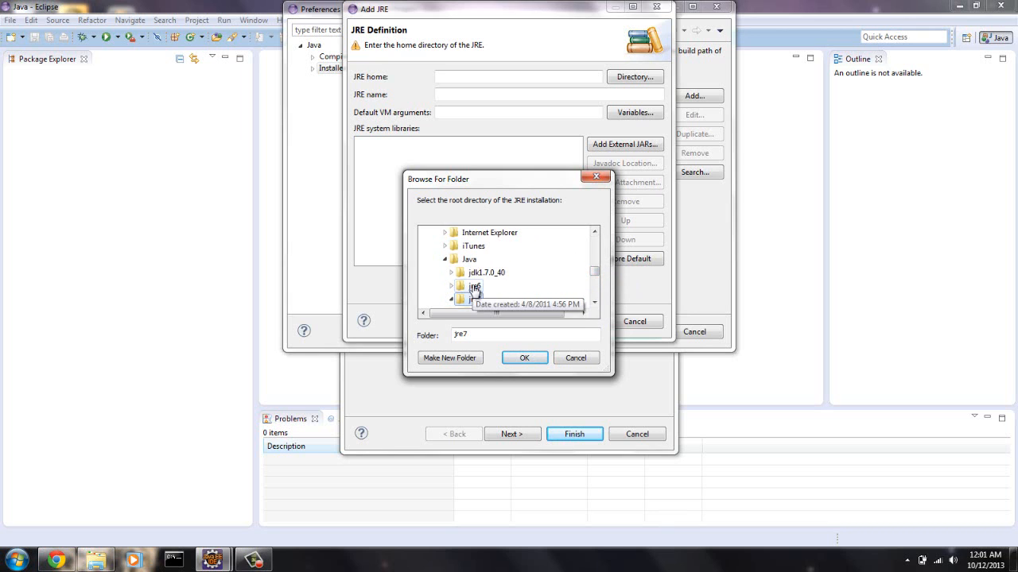
left_click_drag(595, 268, 595, 275)
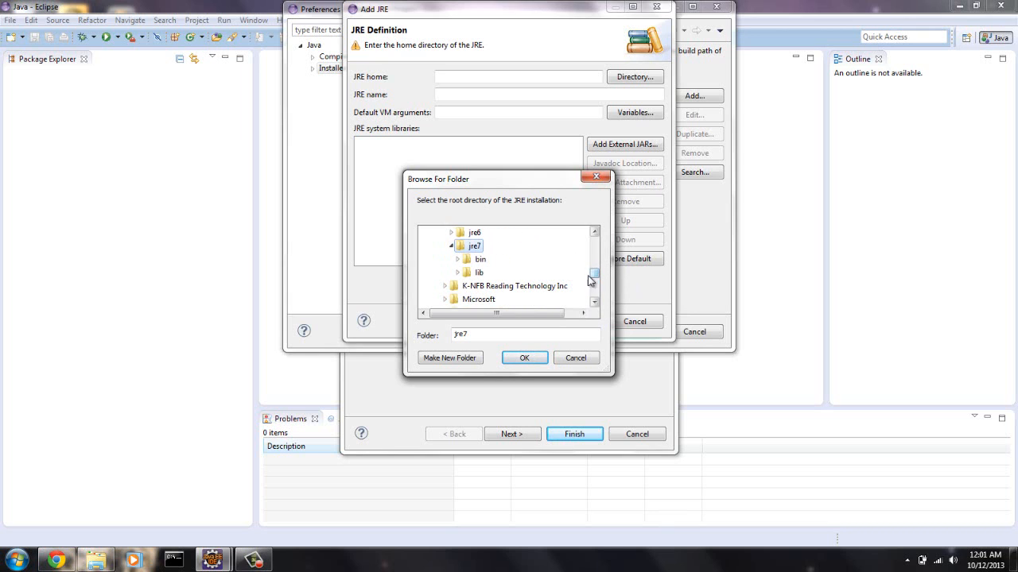
left_click(525, 358)
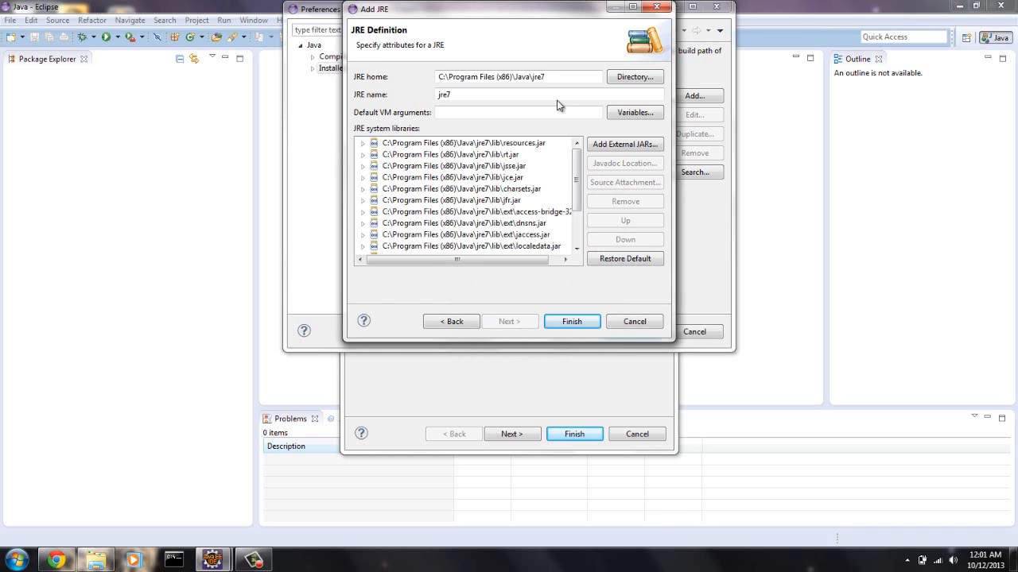
- Finish adding jre7 and make it the default among the installed JREs
left_click(571, 322)
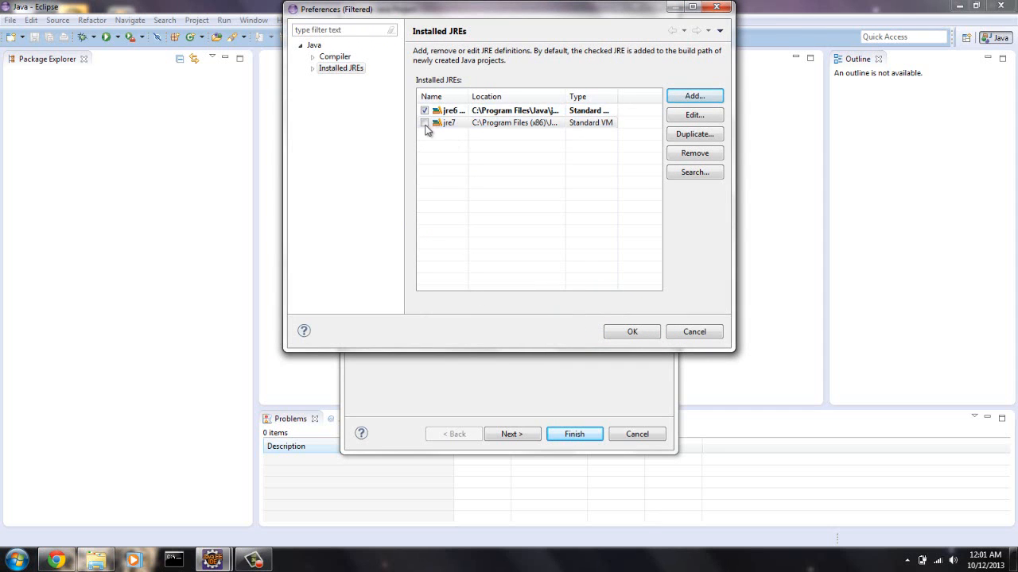
left_click(424, 124)
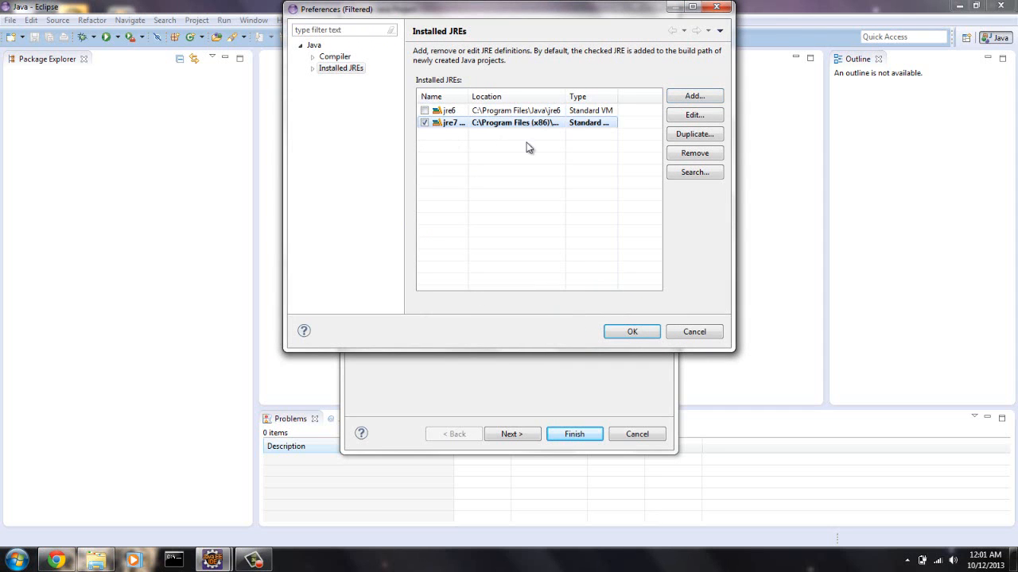
left_click(643, 335)
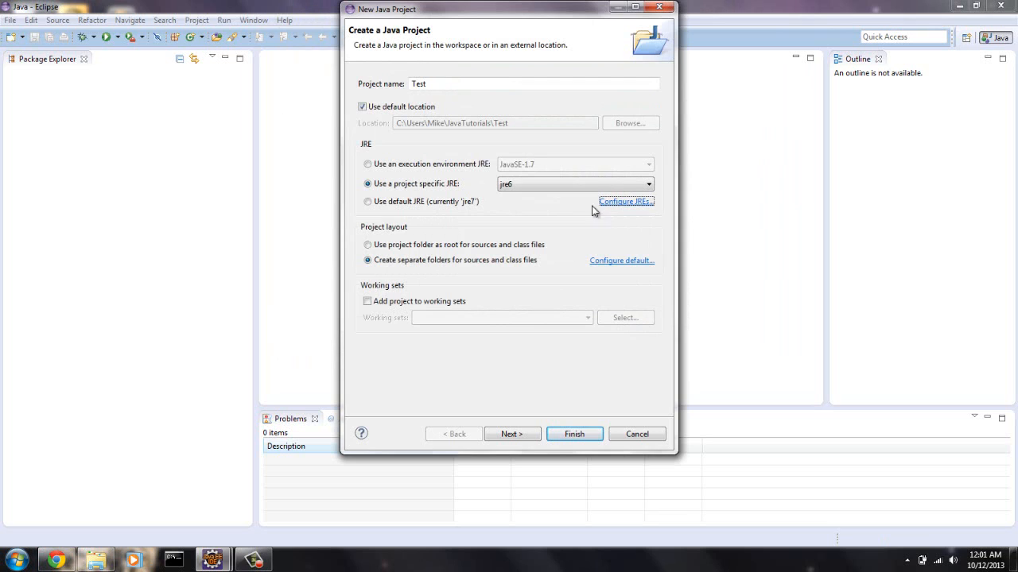
- Choose jre7 as the project-specific JRE and create the Test project with the default Java build settings
left_click(634, 185)
left_click(579, 197)
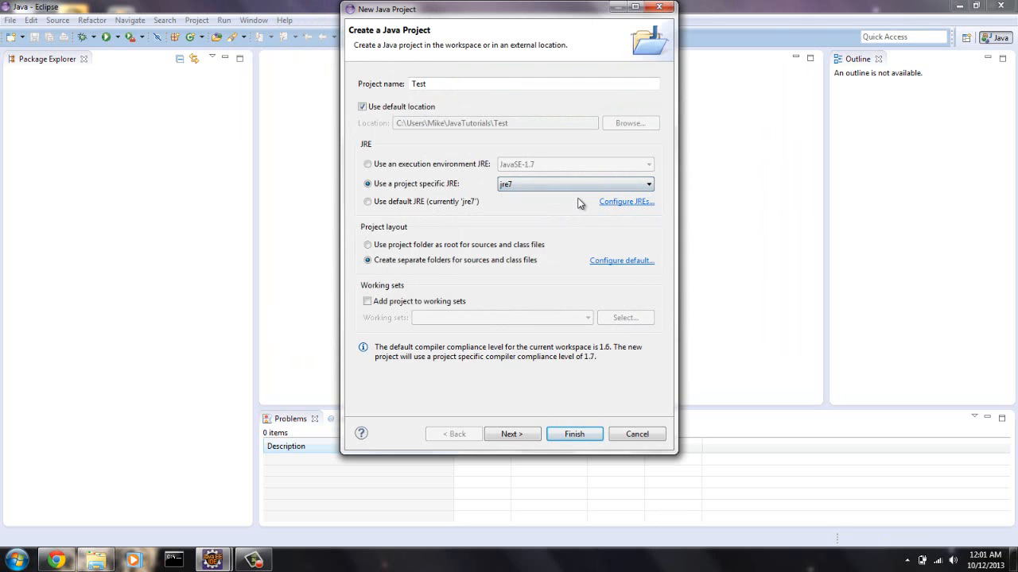
left_click(523, 433)
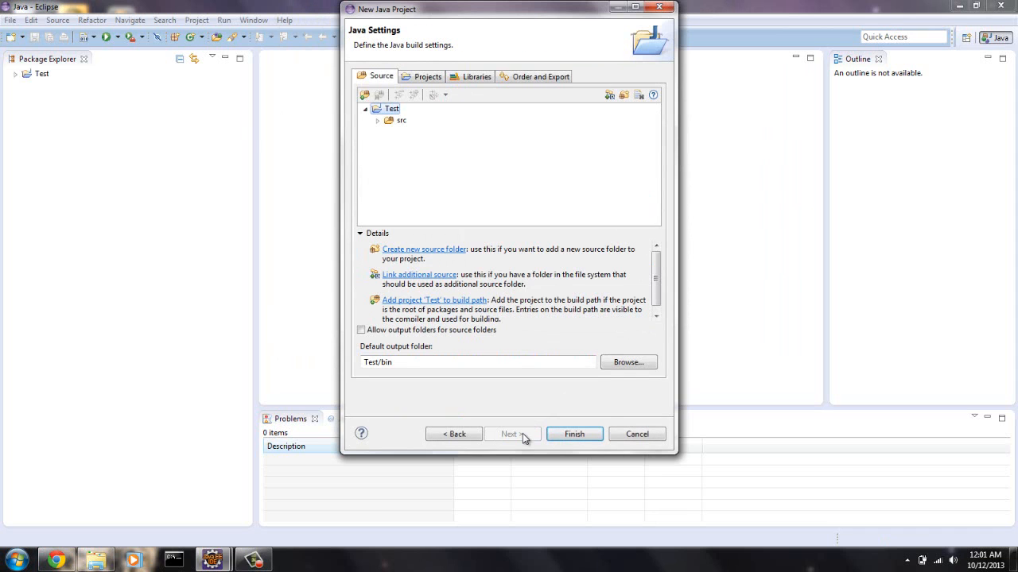
left_click(570, 433)
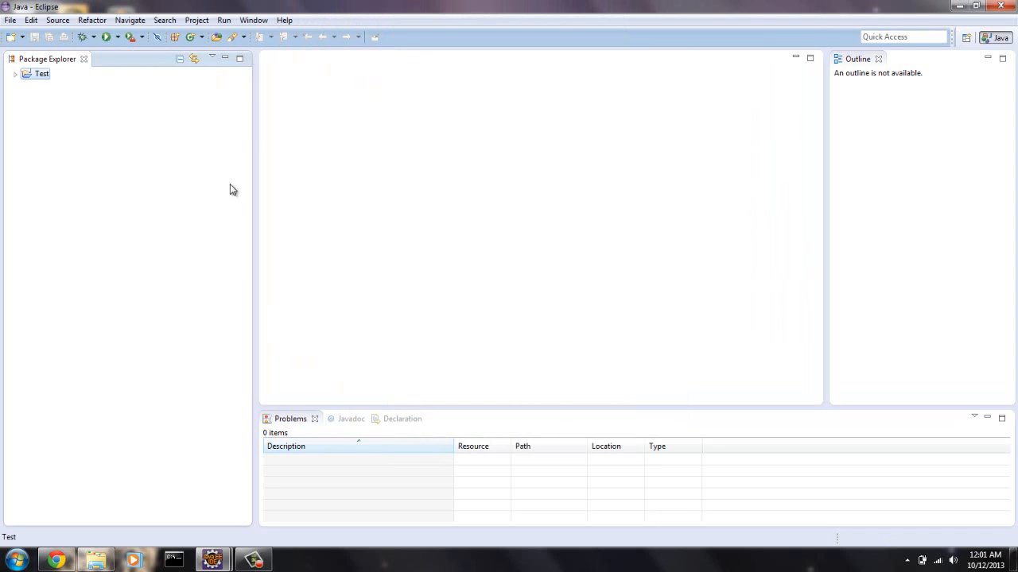
- Create a public Java class named Test in the Test project's default package, without a main method stub
left_click(190, 38)
type("Test")
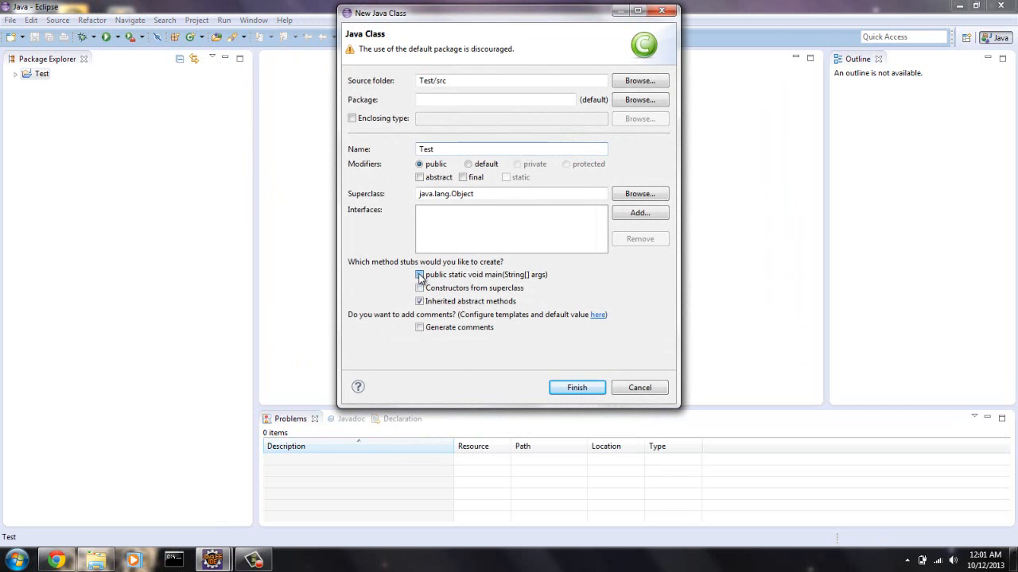
left_click(574, 388)
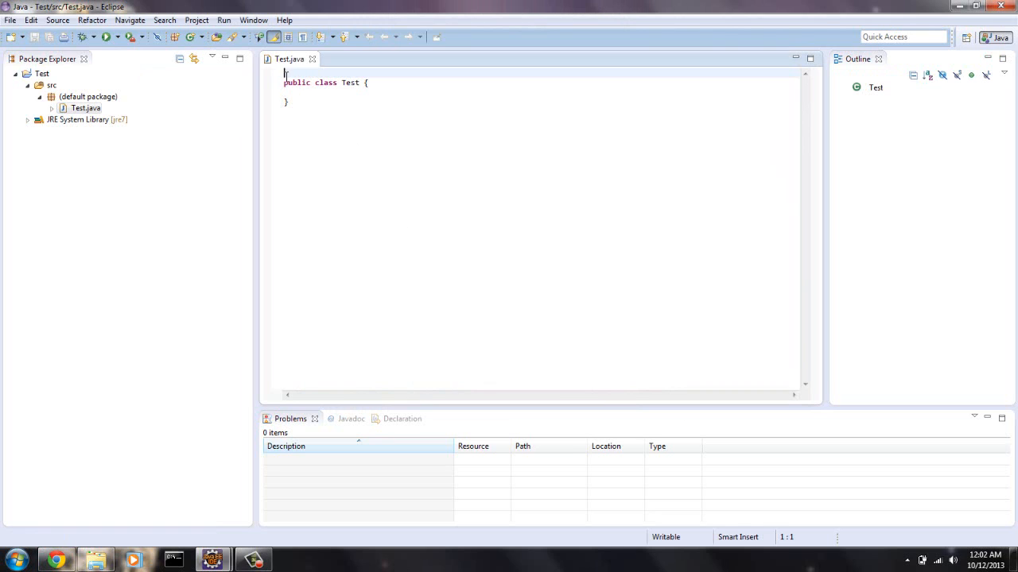
- Write an indented main method inside the Test class, declared as public static void main(String[]args) with an opened body
left_click(347, 93)
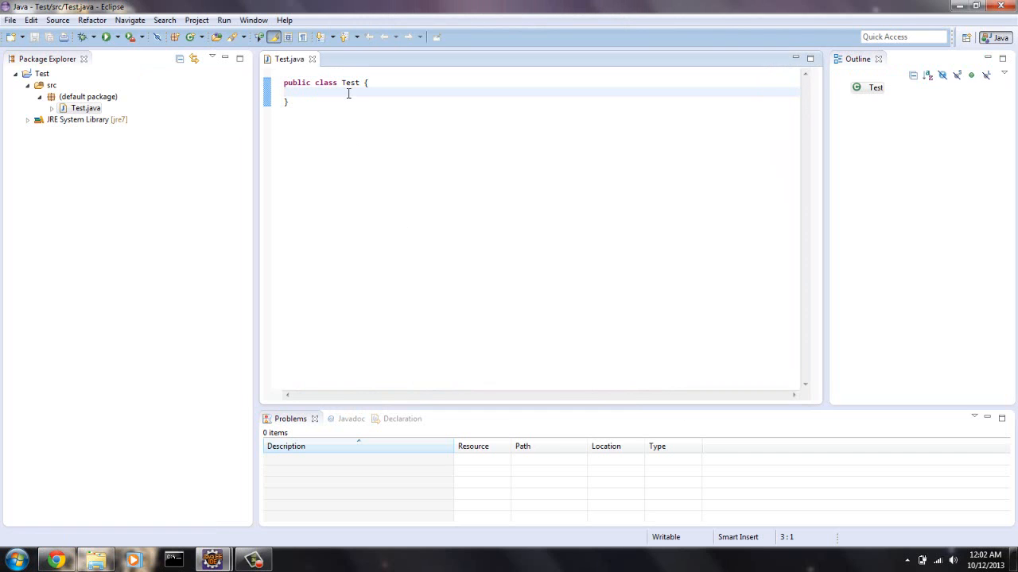
key("Tab")
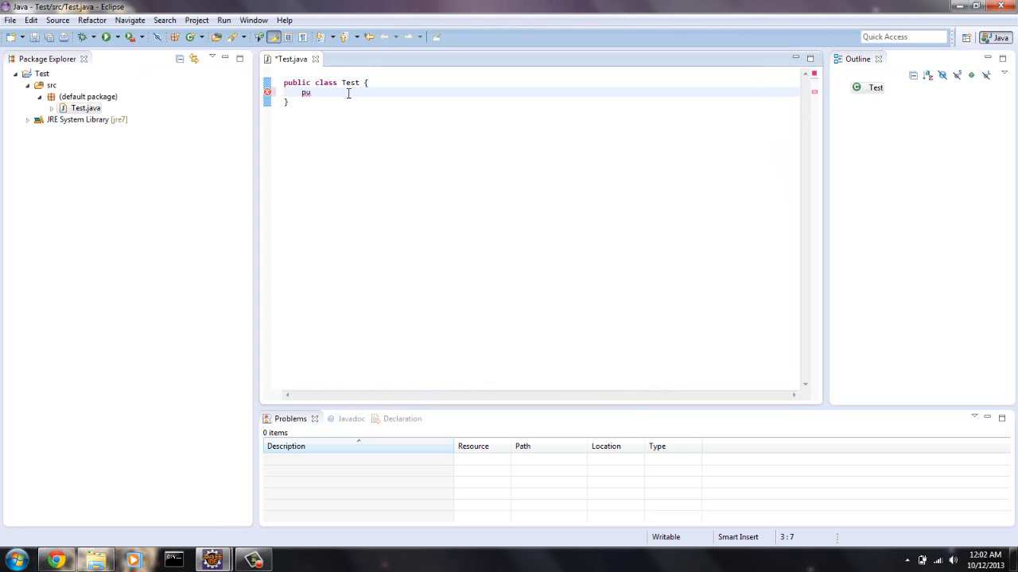
type("public static void main(String")
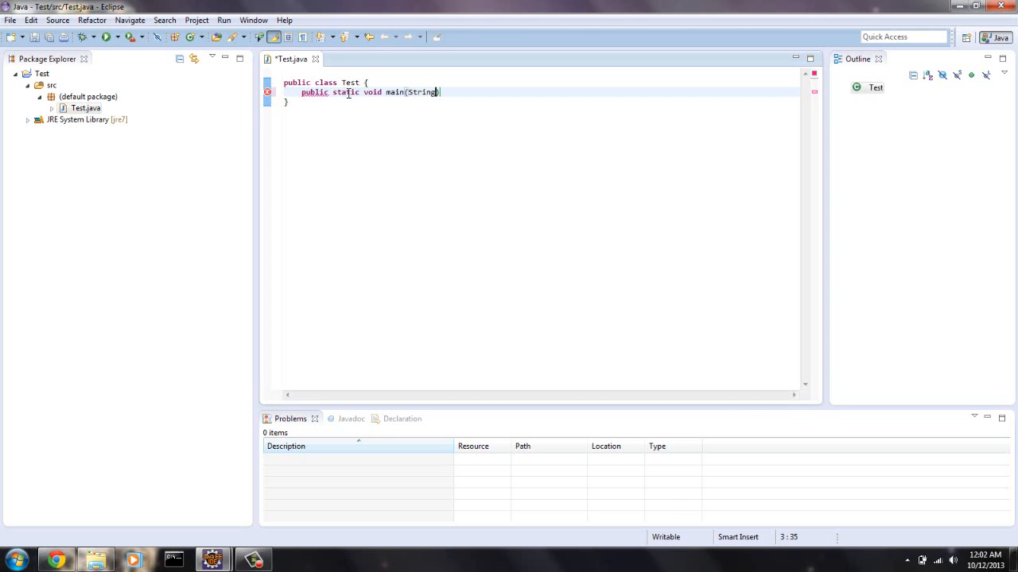
type("[]args)")
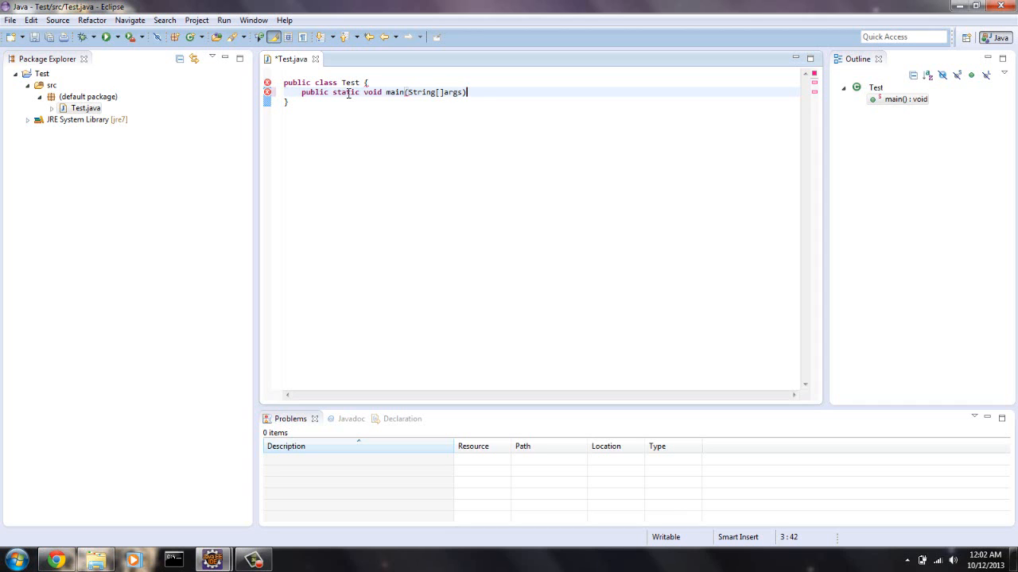
type("{")
key("Return")
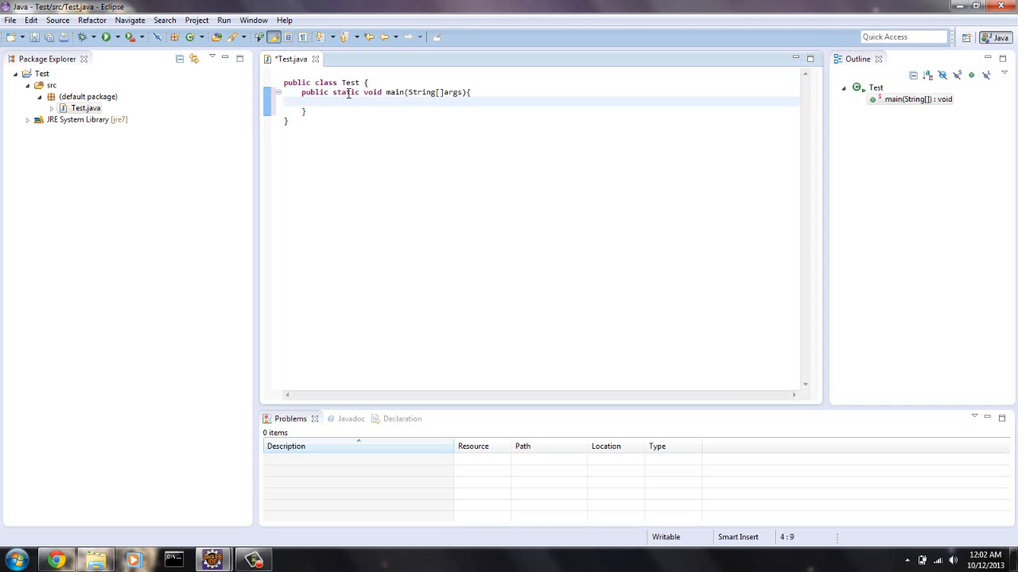
- Add the statement System.out.println("Hey Eclipse works"); inside the main method
type("System.out.")
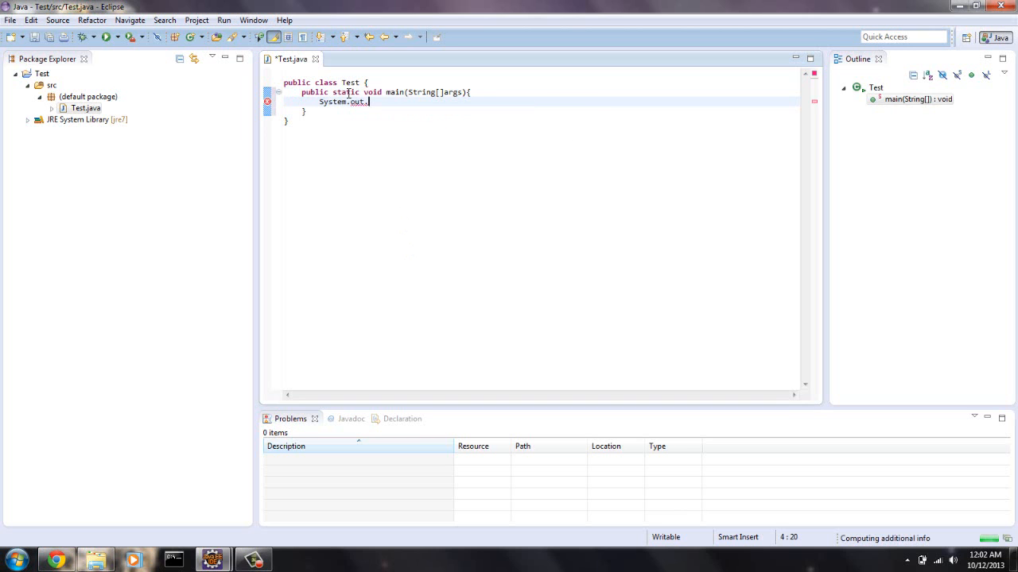
type("println(")
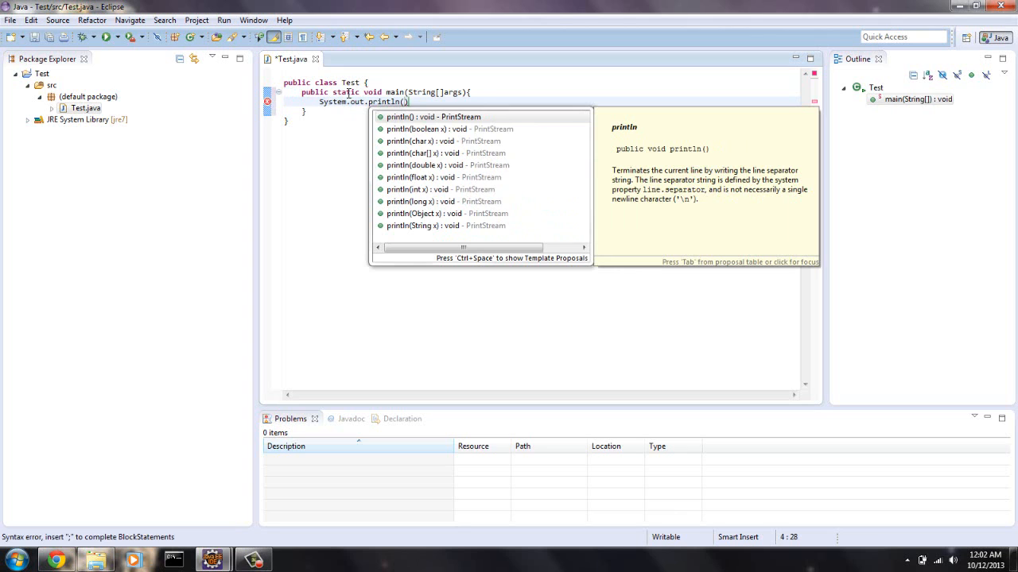
type("\"")
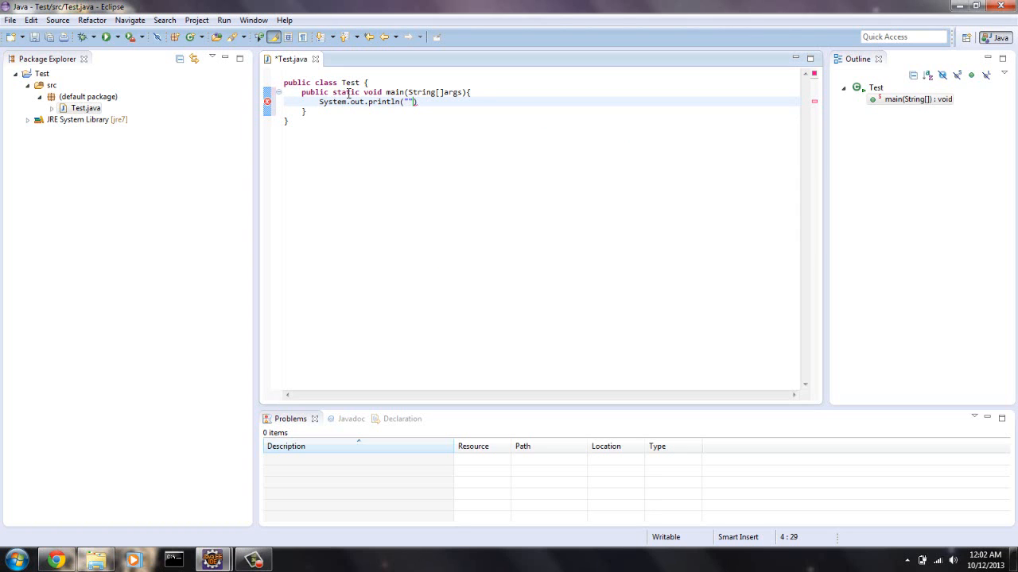
type("Hey Eclipse works\");")
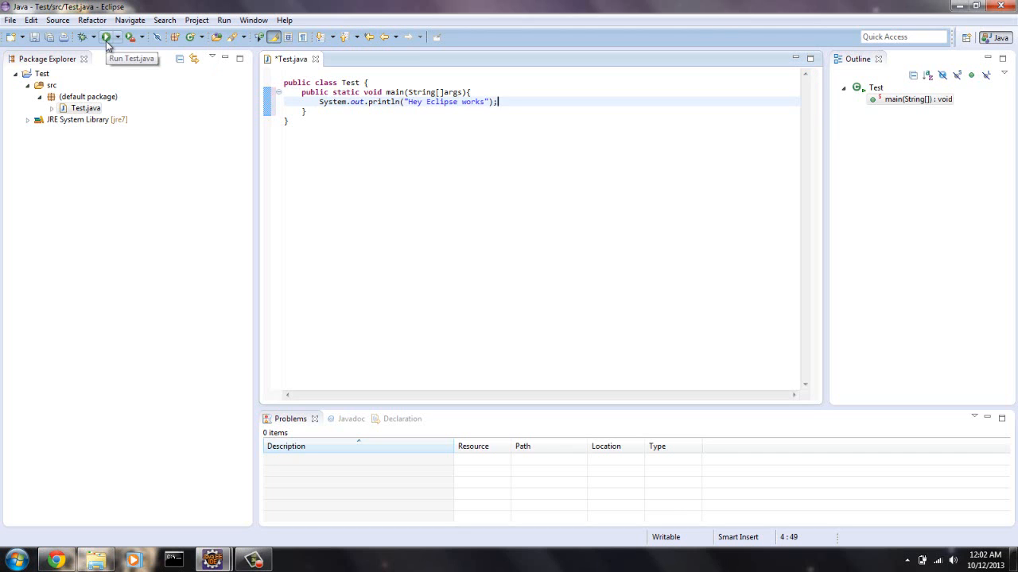
- Run Test.java, saving the file before launch
left_click(84, 109)
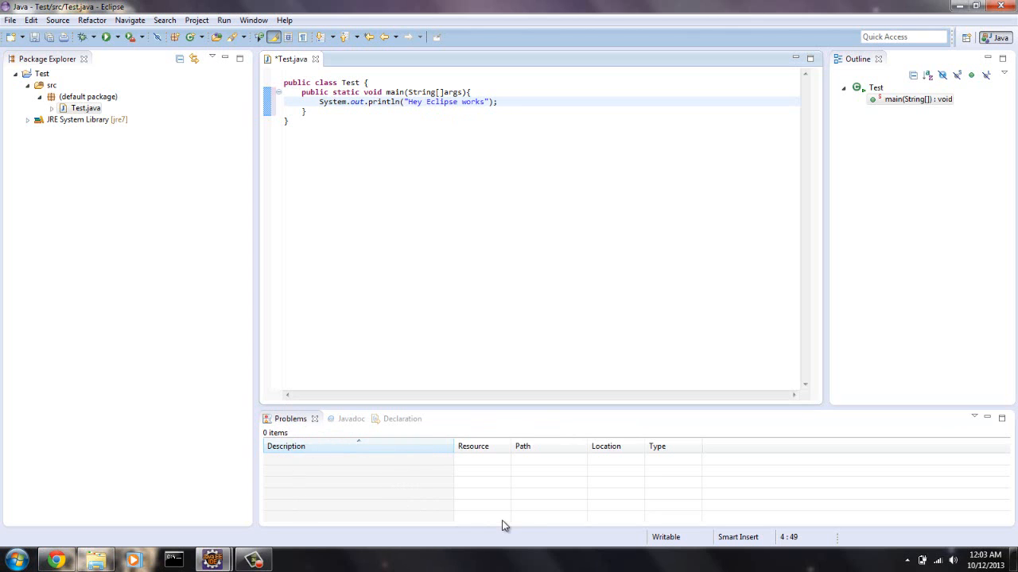
left_click(104, 37)
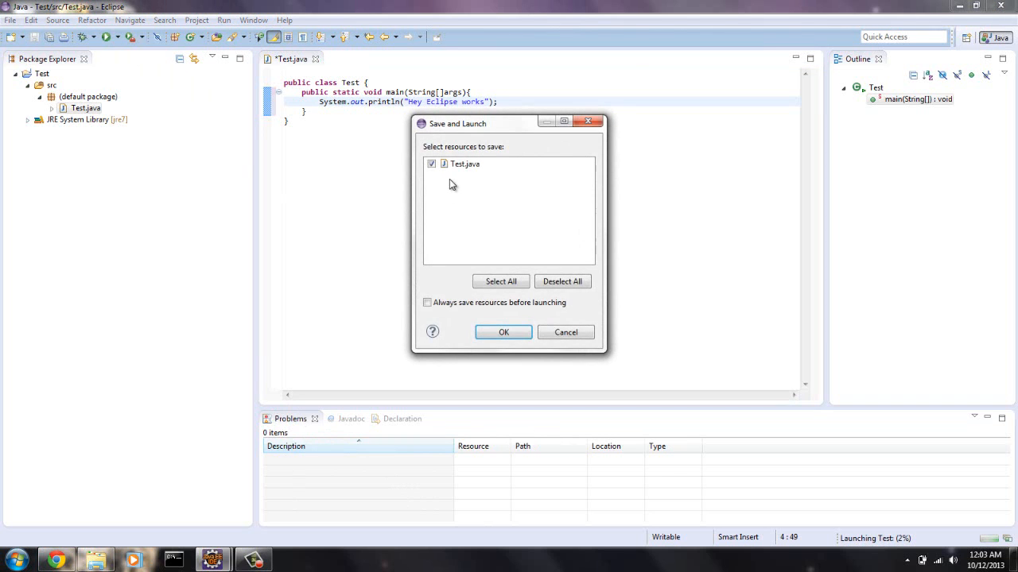
left_click(505, 331)
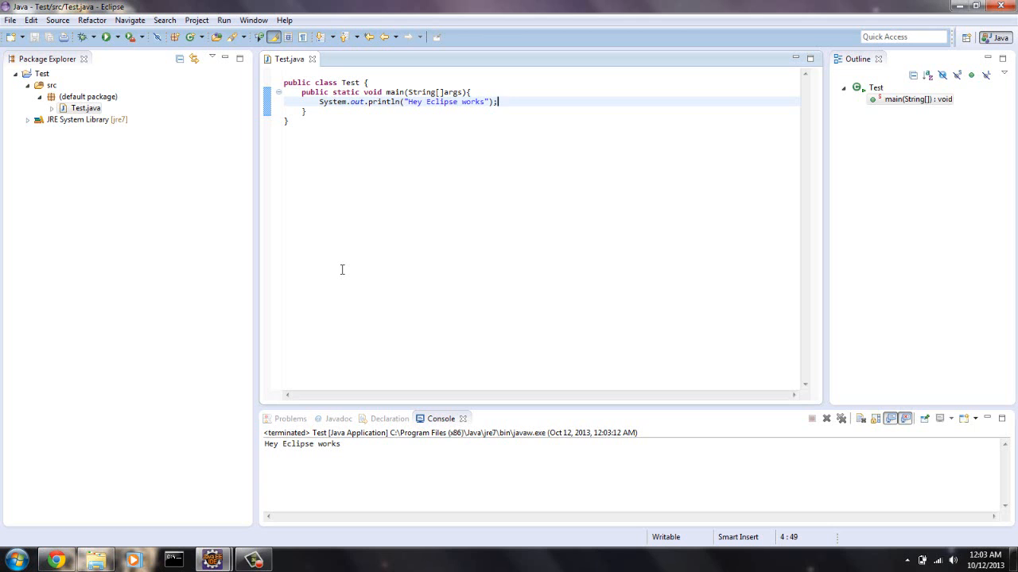
left_click(253, 559)
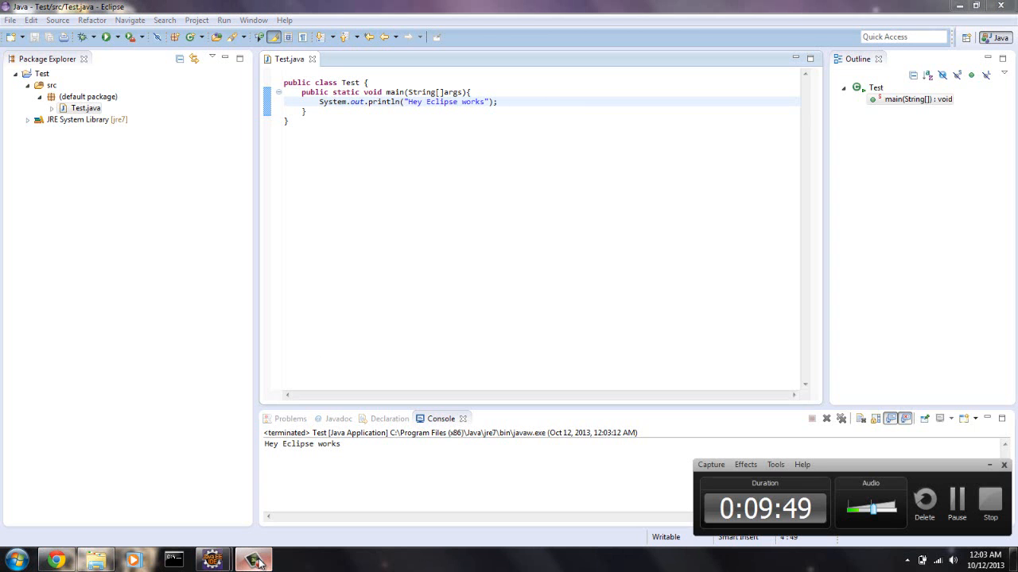